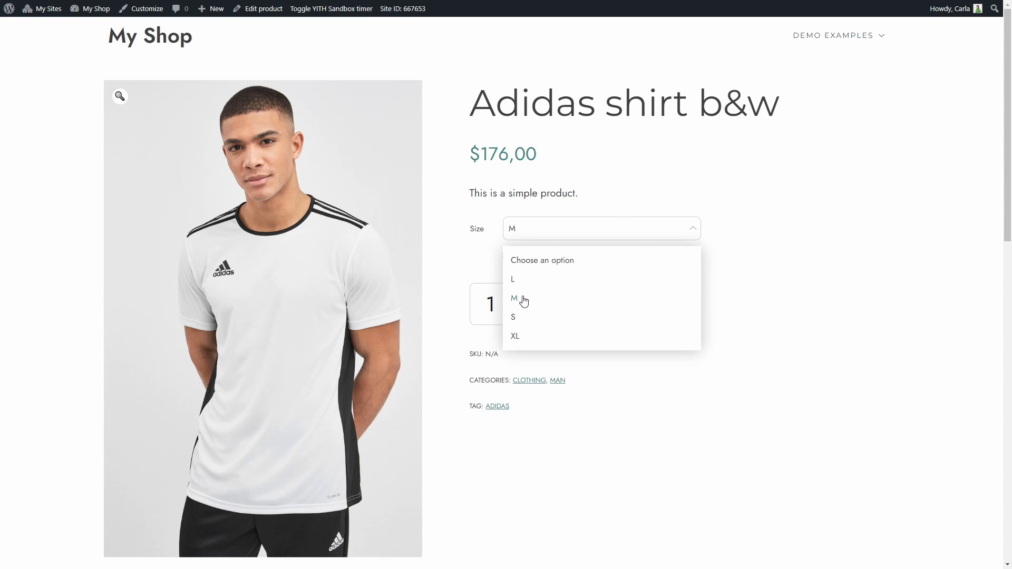
Step: Select size M on the Adidas shirt b&w product page
click(523, 301)
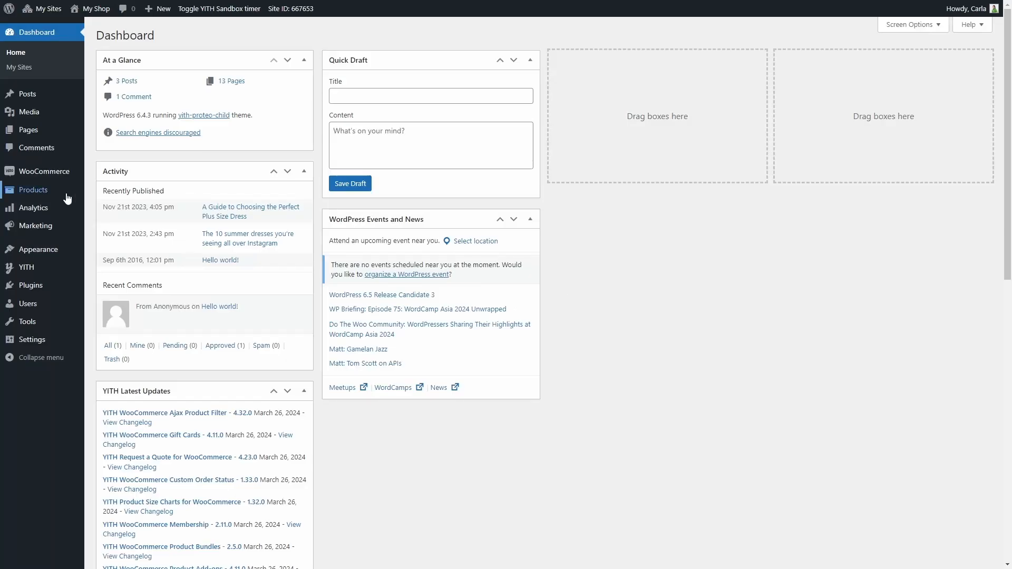
click(67, 193)
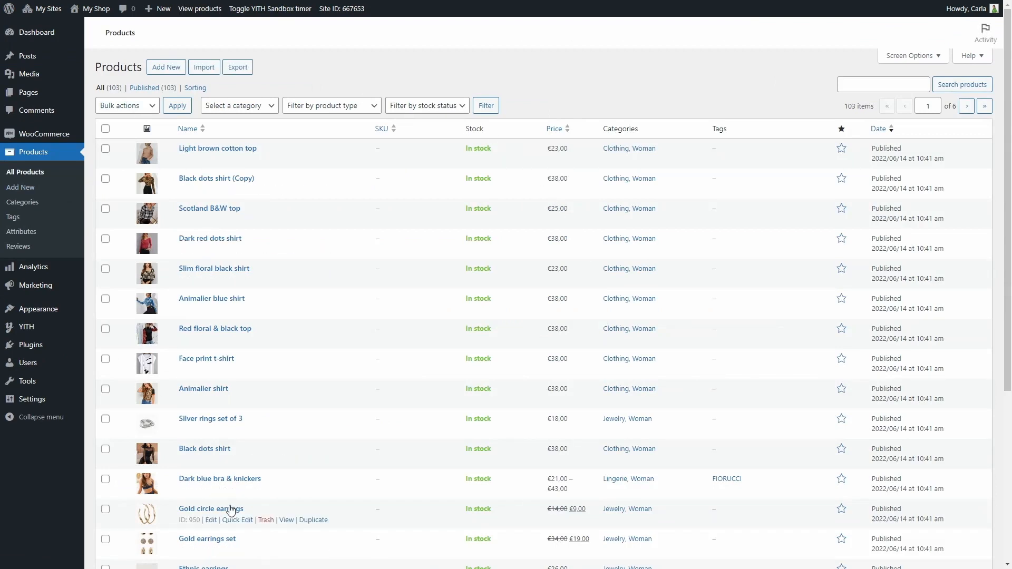
Step: Start a new product and name it Sneakers
click(166, 67)
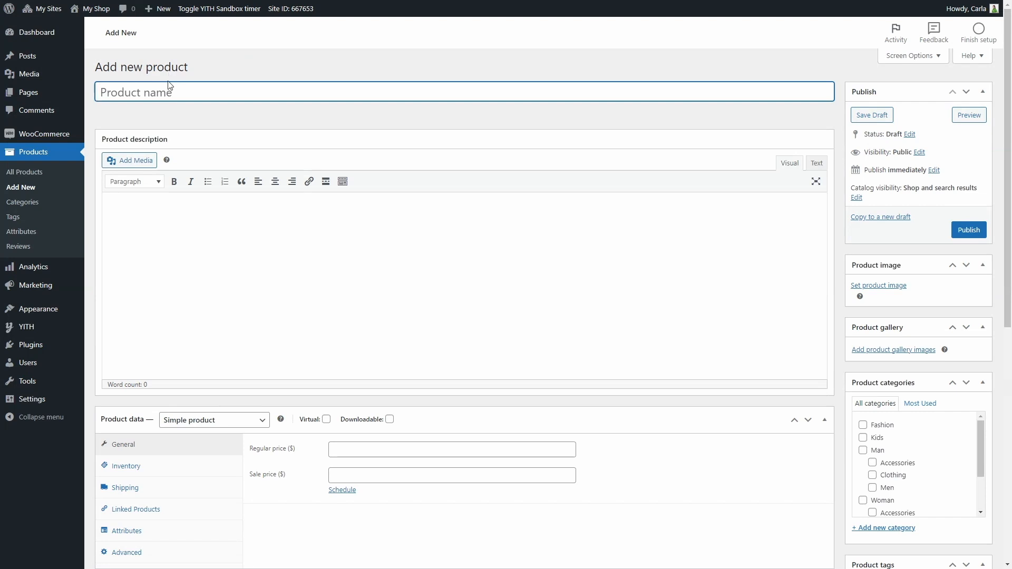
text(Sneakers)
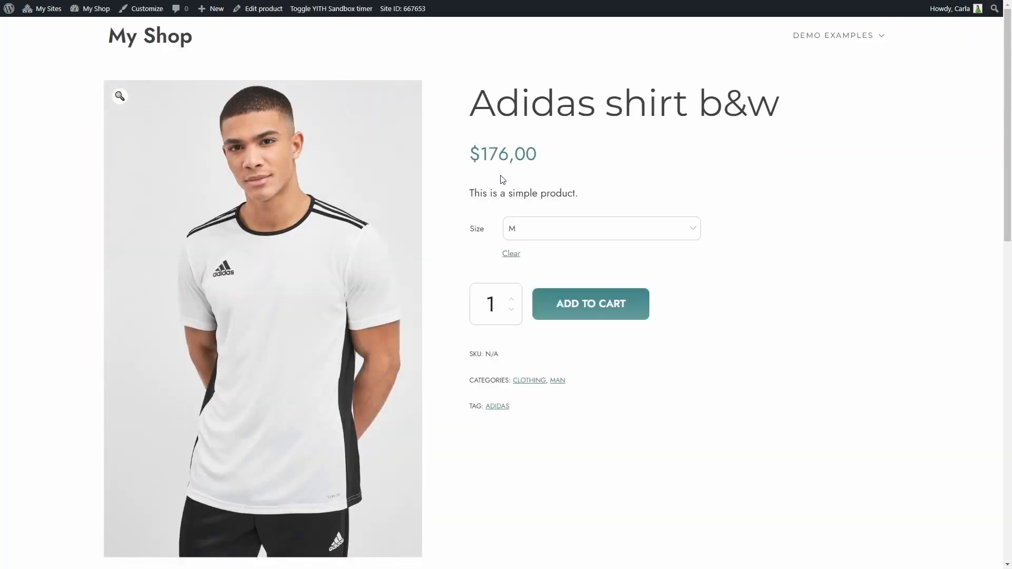
scroll(542, 203, down, 6)
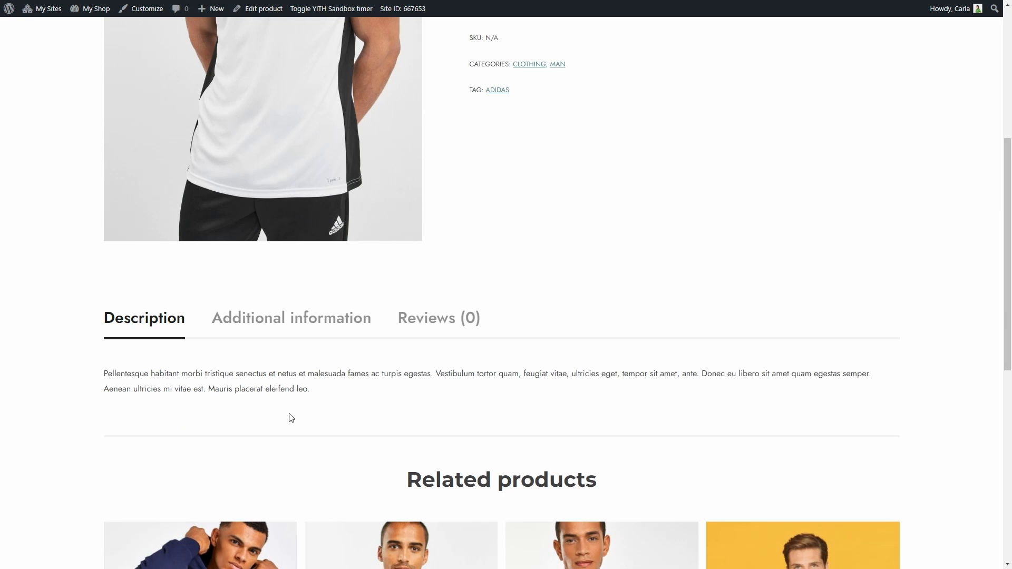
scroll(563, 389, up, 4)
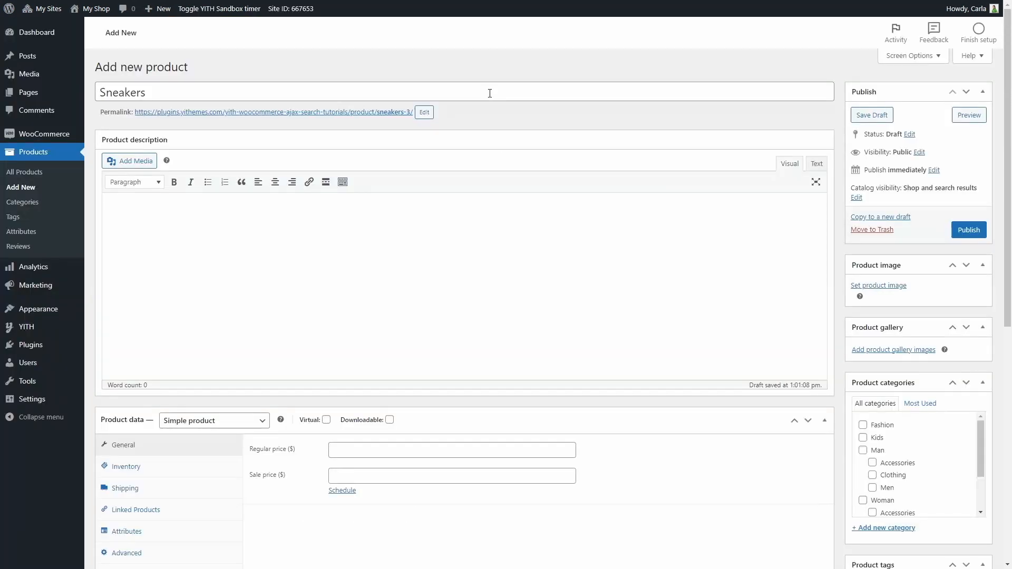
scroll(489, 95, down, 8)
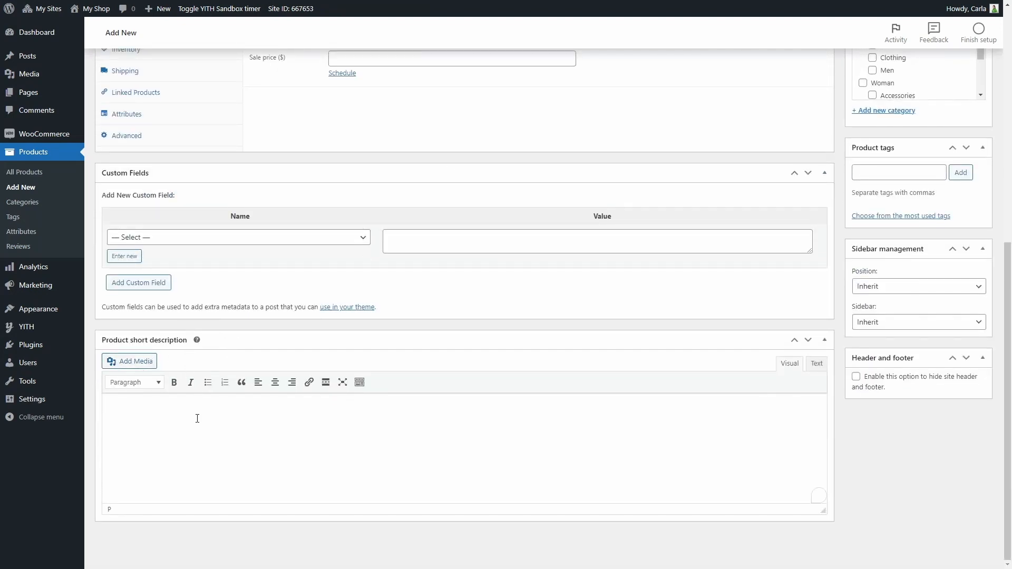
Step: Paste the lorem ipsum text into the product description
text(Lorem ipsum dolor sit amet, consectetur adipiscing elit, sed do eiusmod tempor incididunt ut labore et dolore magna aliqua.)
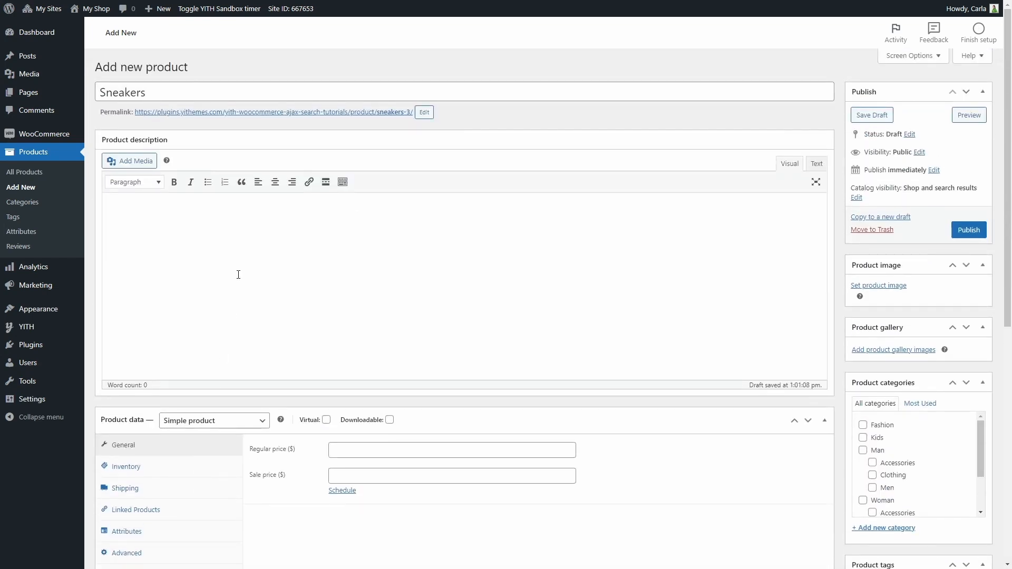
text(Lorem ipsum dolor sit amet, consectetur adipiscing elit, sed do eiusmod tempor incididunt ut labore et dolore magna aliqua. Ut enim ad minim veniam, quis nostrud exercitation ullamco laboris nisi ut aliquip ex ea commodo consequat. Duis aute irure dolor in reprehenderit in voluptate velit esse cillum dolore eu fugiat nulla pariatur. Excepteur sint occaecat cupidatat non proident, sunt in culpa qui officia deserunt mollit anim id est laborum.)
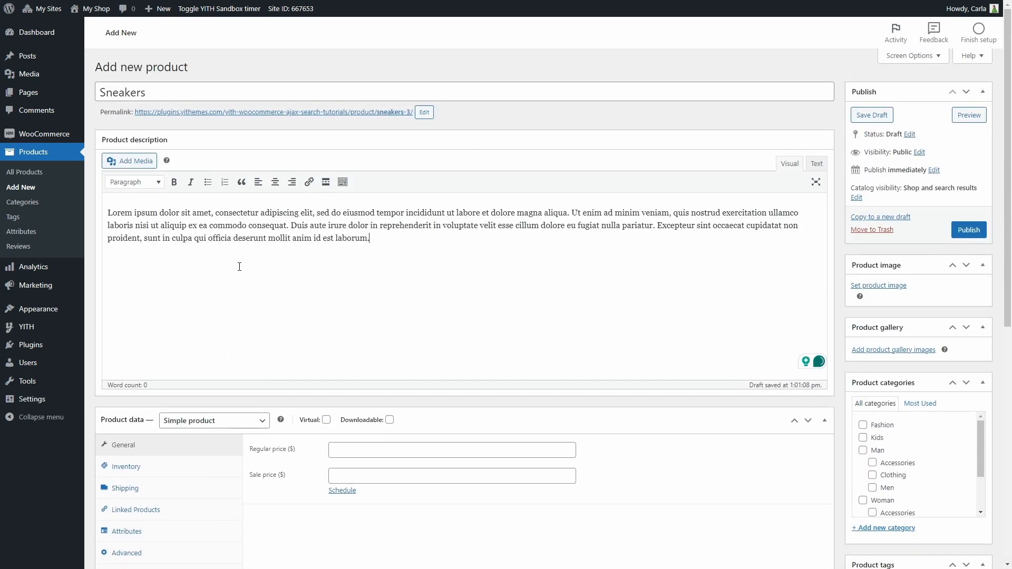
Step: Preview the Sneakers product page in a new tab, scroll through it and close the tab
click(970, 115)
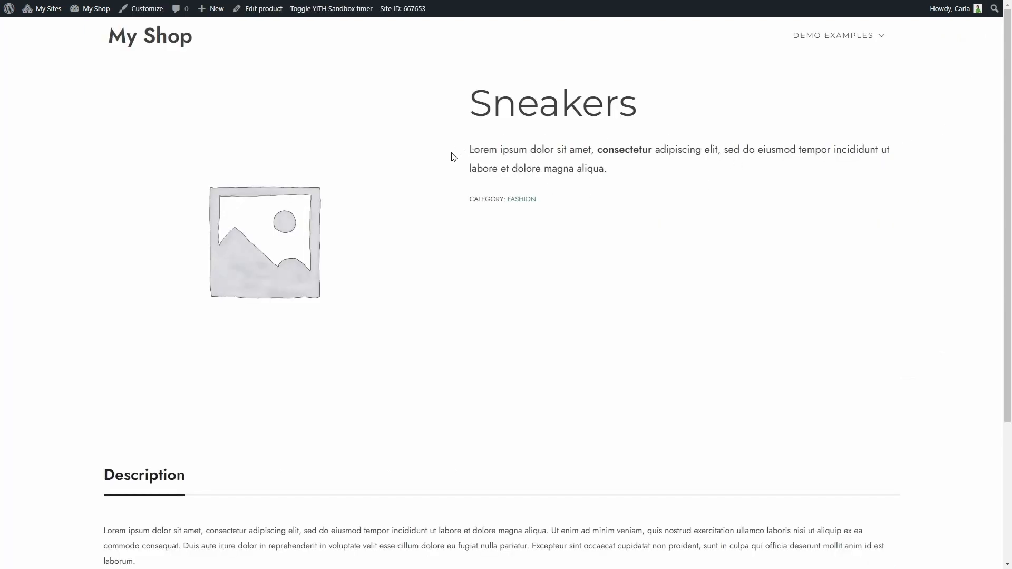
scroll(411, 210, down, 2)
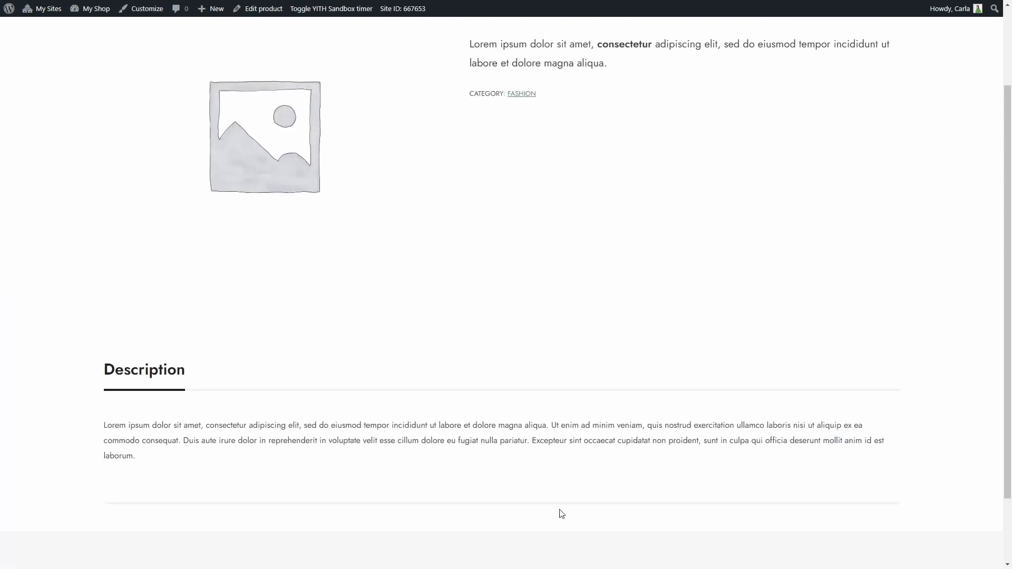
key(ctrl+w)
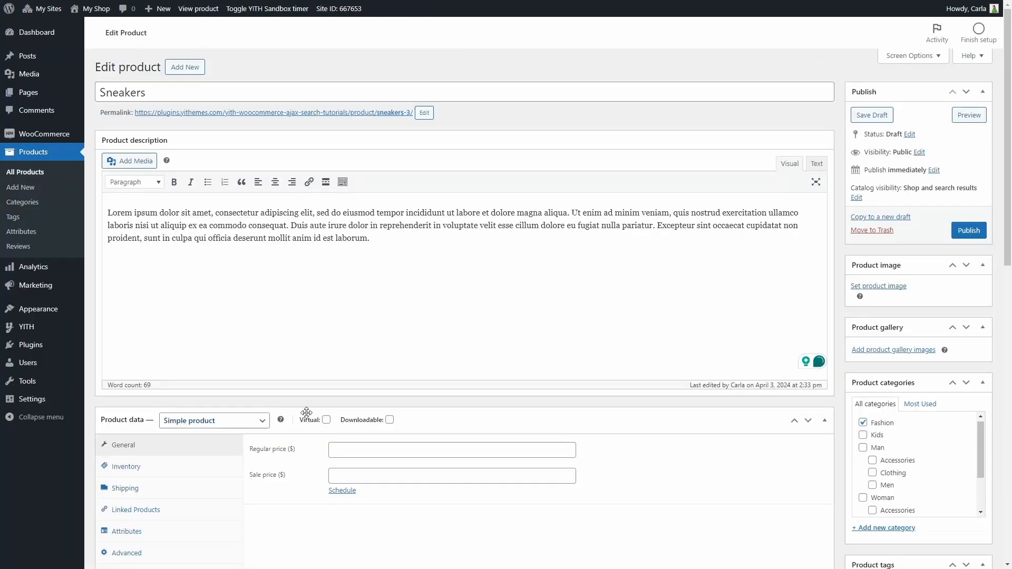
Step: Set the product image by searching the media library for shoes and picking the side-view shoe image
click(891, 289)
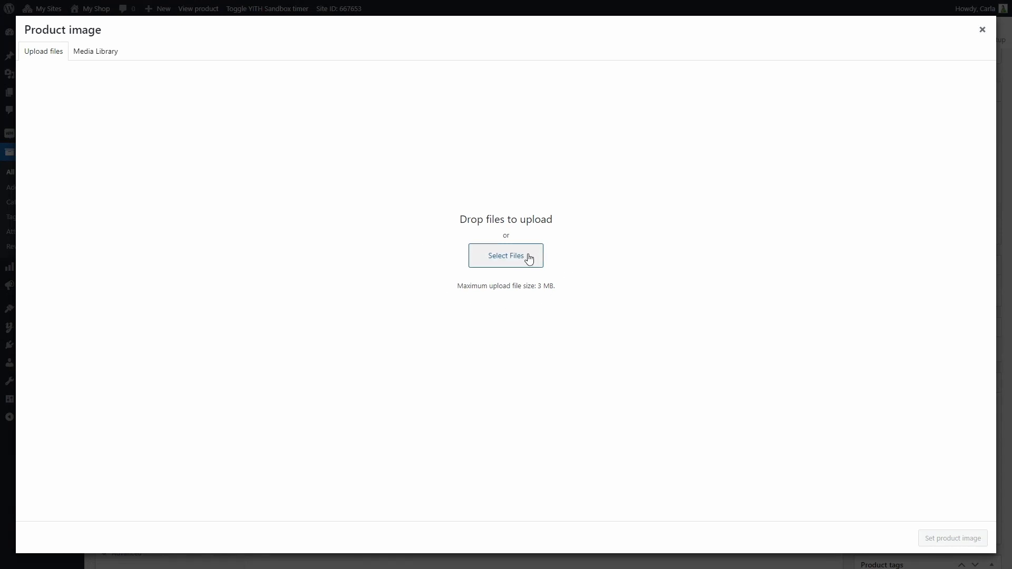
click(97, 54)
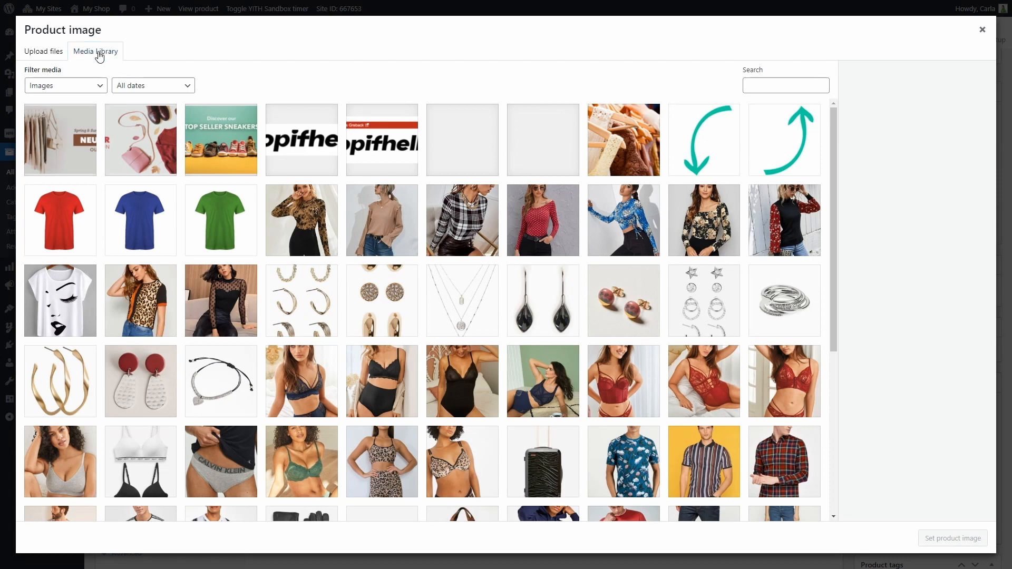
click(765, 82)
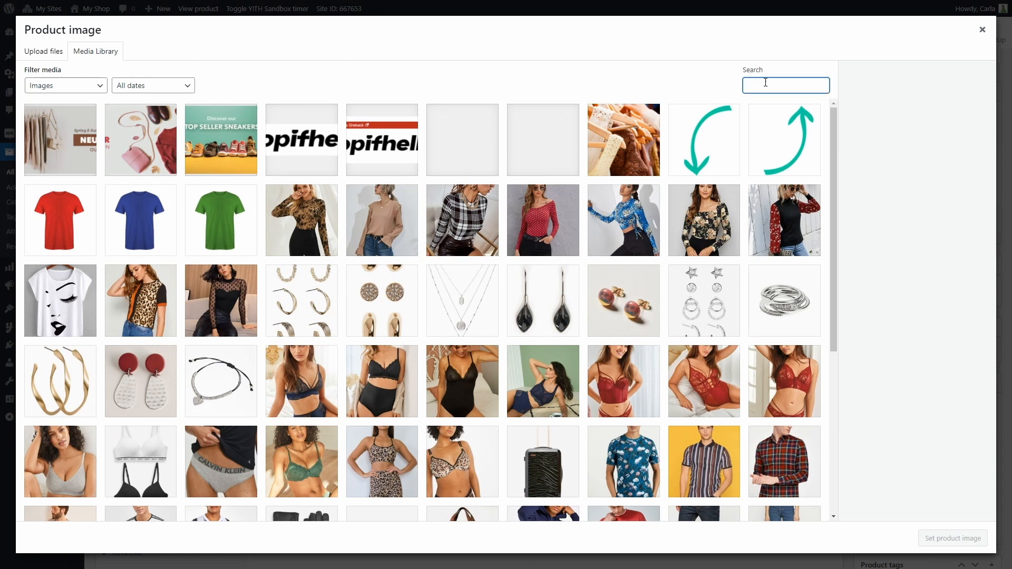
text(shoes)
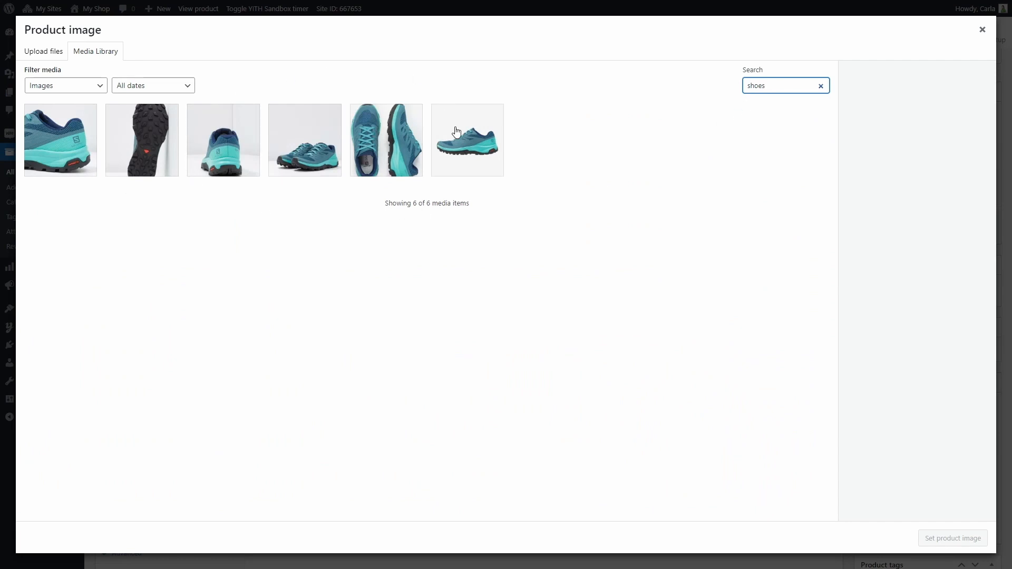
click(458, 136)
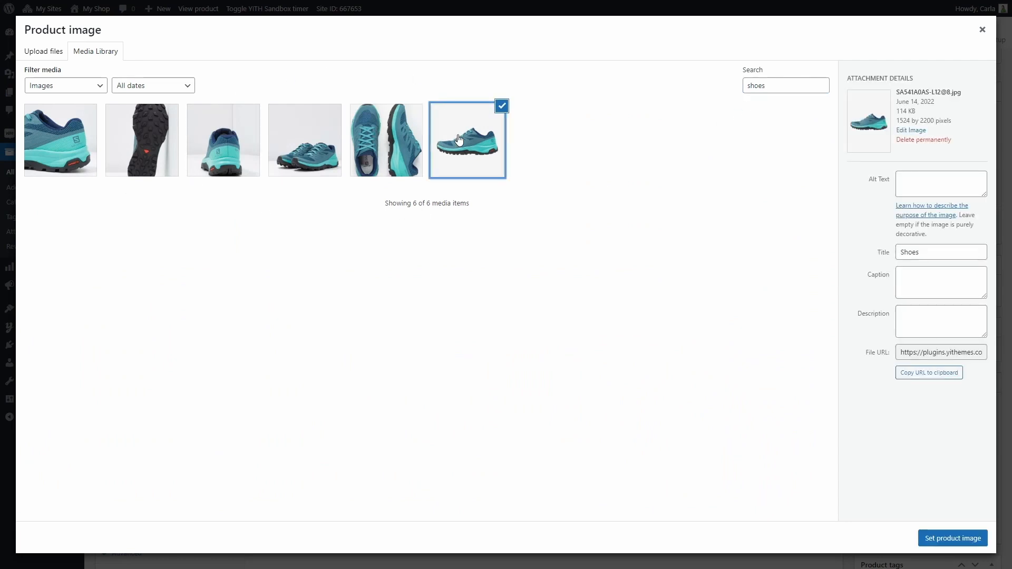
click(941, 542)
Step: Add five more shoe images from a media library search for shoes to the product gallery
scroll(941, 527, down, 2)
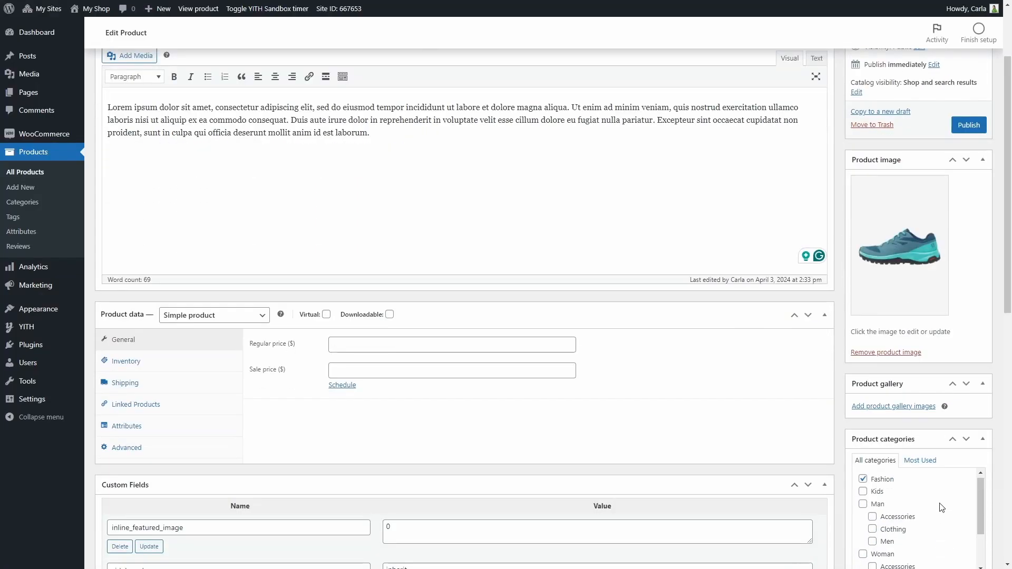
click(920, 407)
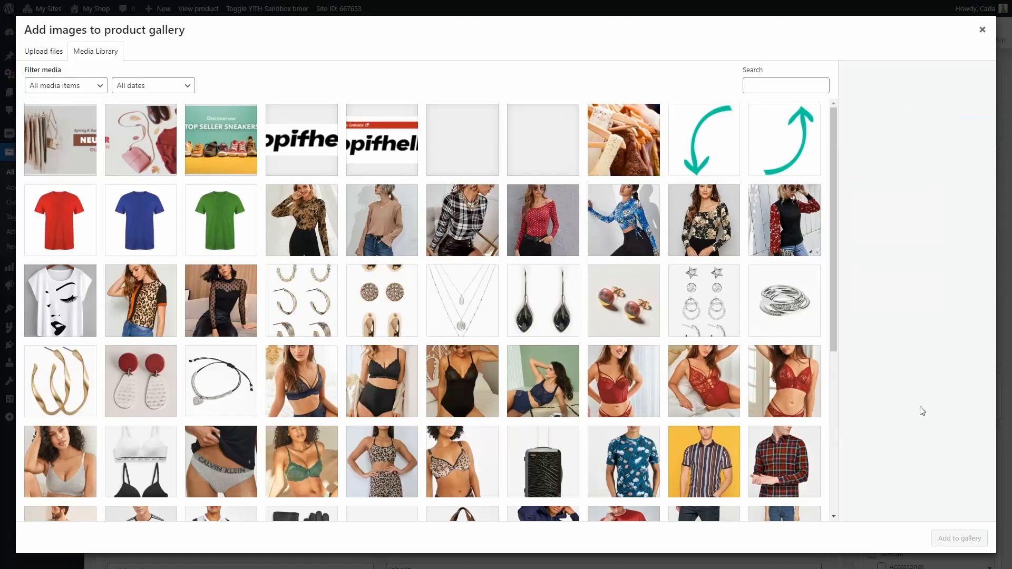
click(780, 84)
text(shoes)
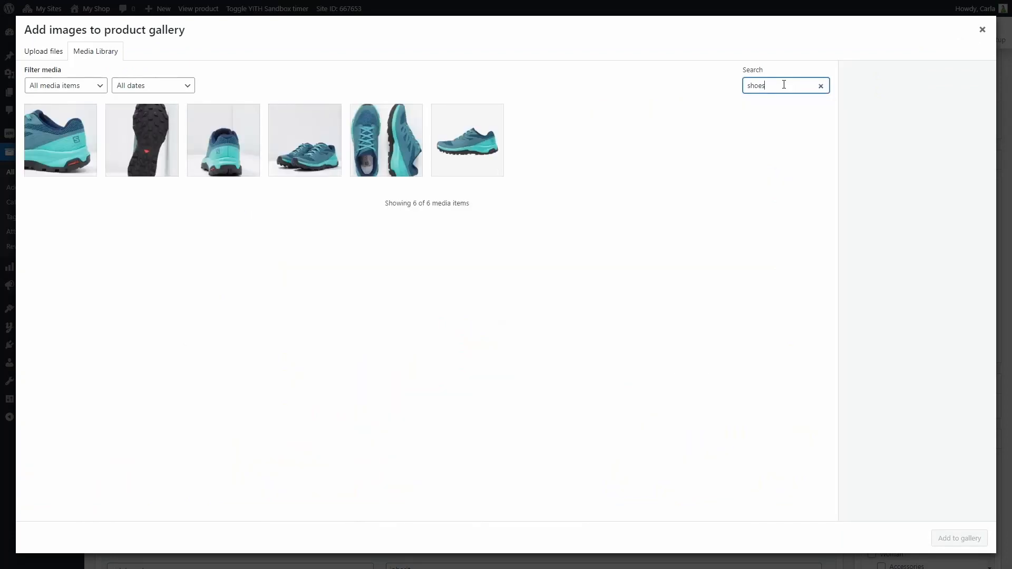
click(388, 167)
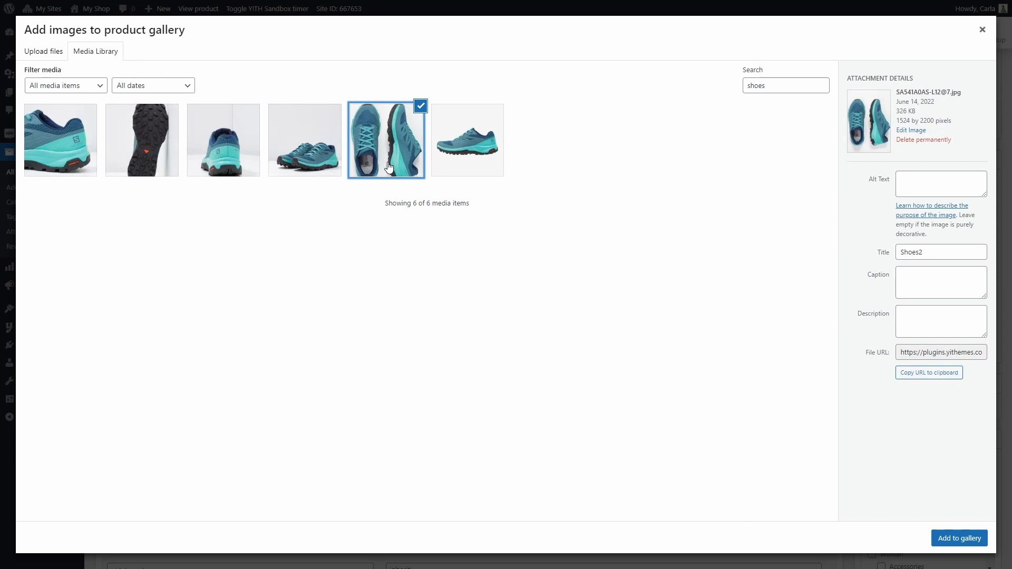
click(326, 157)
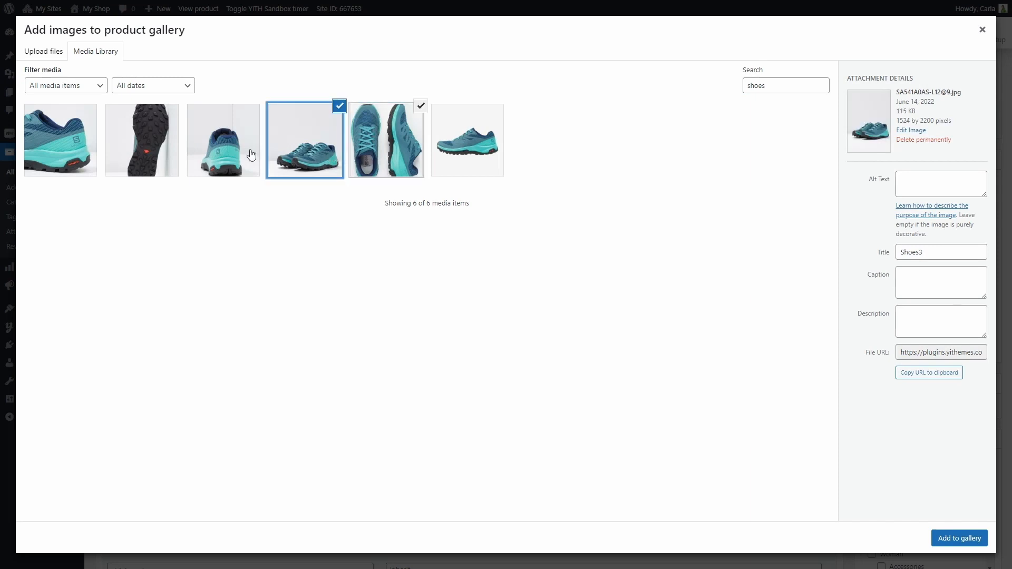
click(250, 153)
click(162, 152)
click(87, 150)
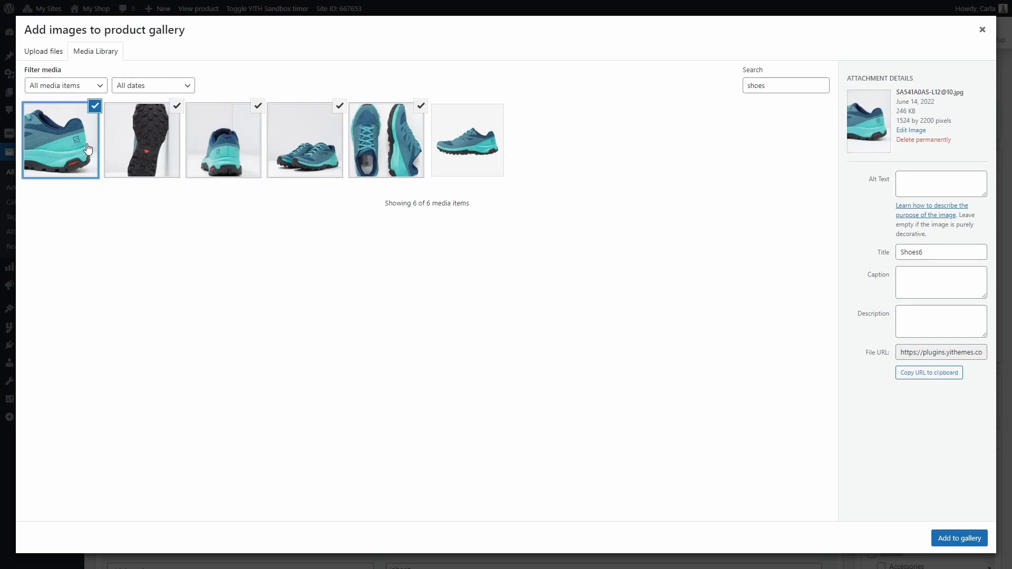
click(965, 540)
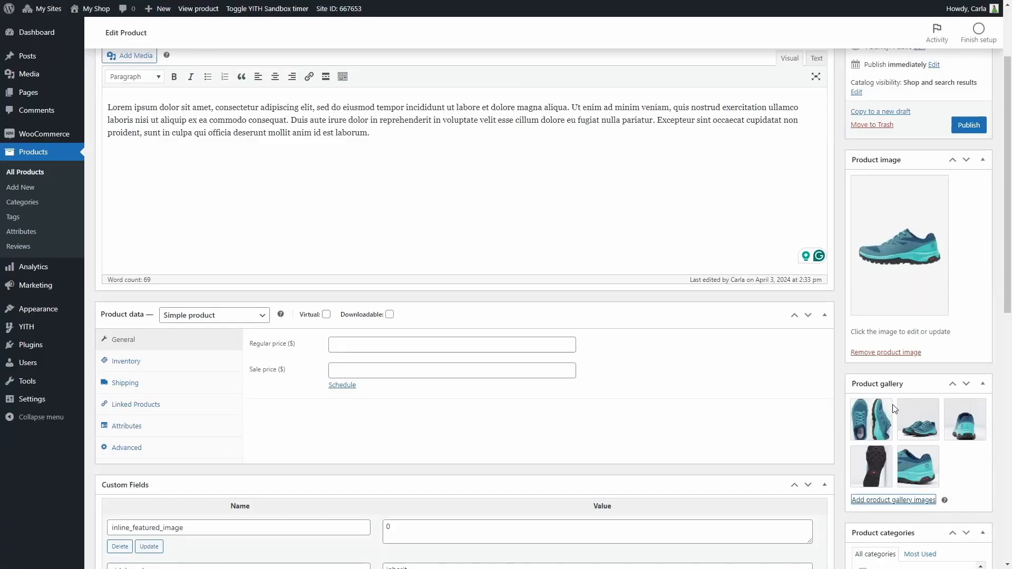
Step: Reorder the product gallery images so the side-view shoe comes first
mouse_move(891, 404)
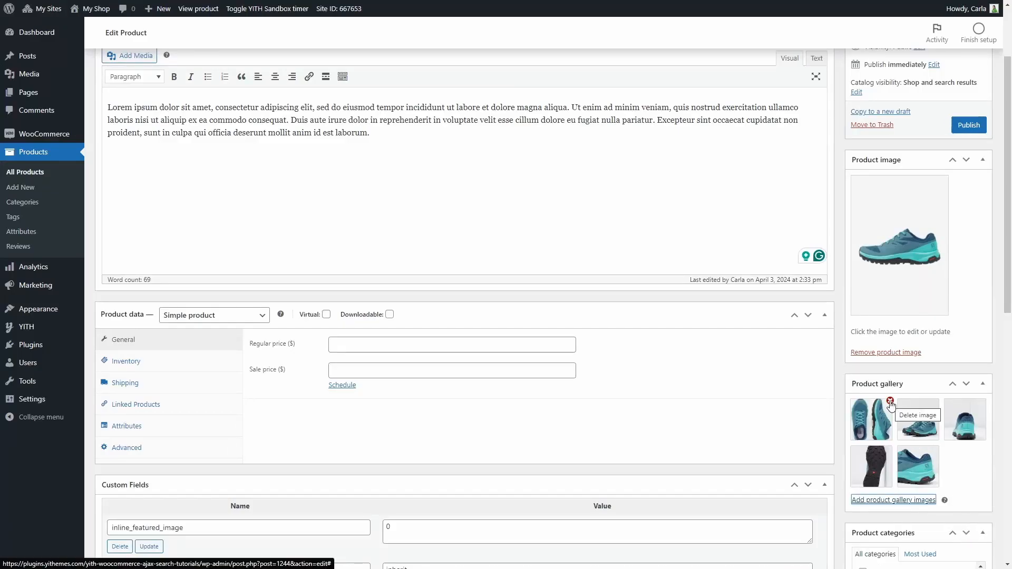
drag(910, 418, 857, 427)
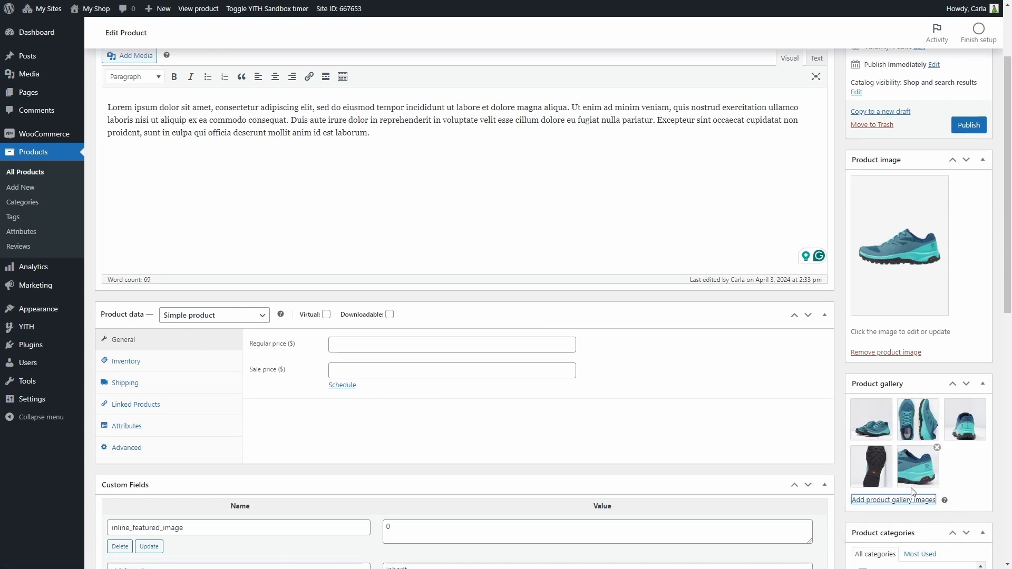
drag(919, 481, 952, 422)
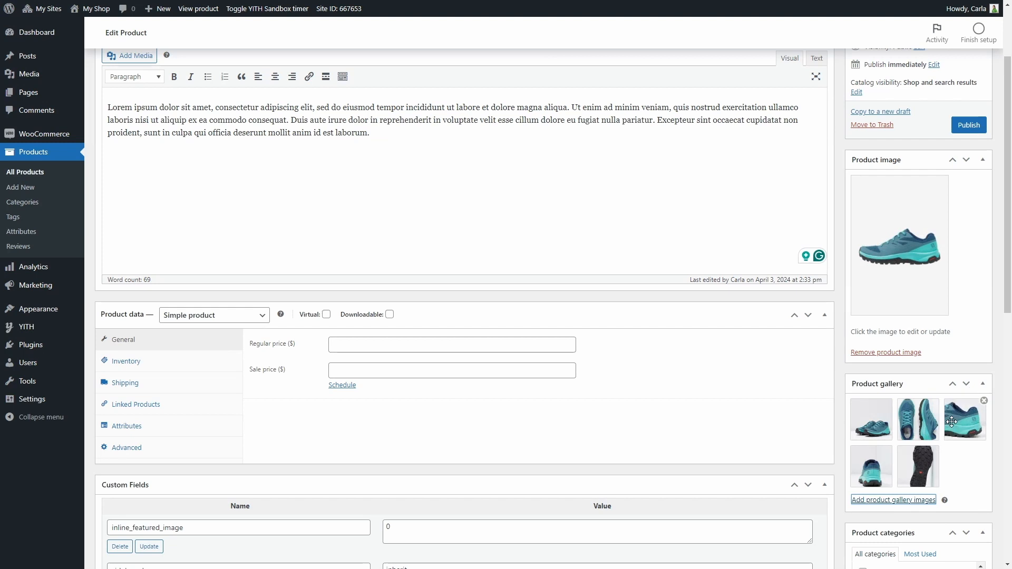
Step: Preview the Sneakers product and switch between its gallery thumbnails
scroll(953, 226, up, 5)
click(968, 123)
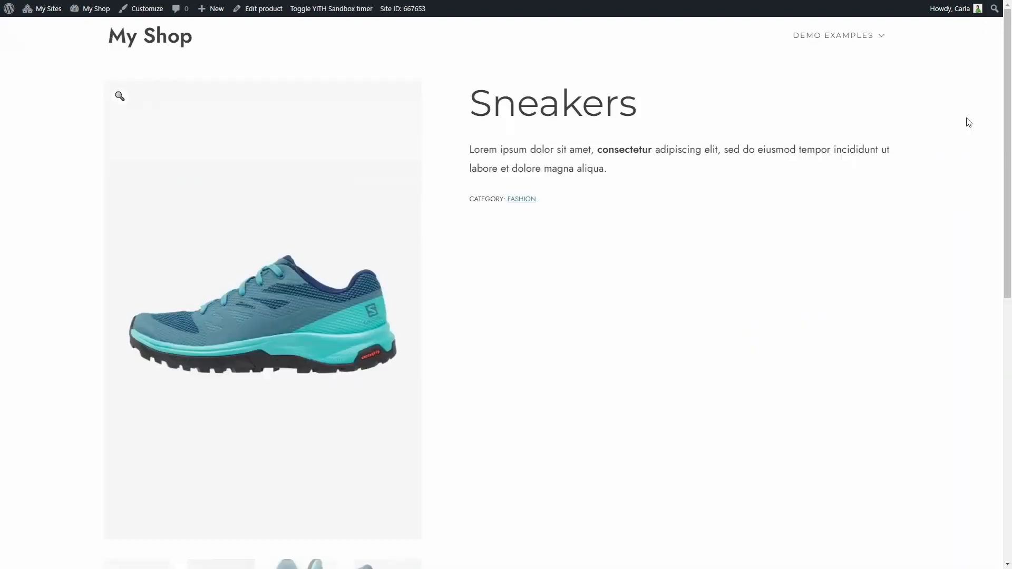
drag(1001, 107, 981, 165)
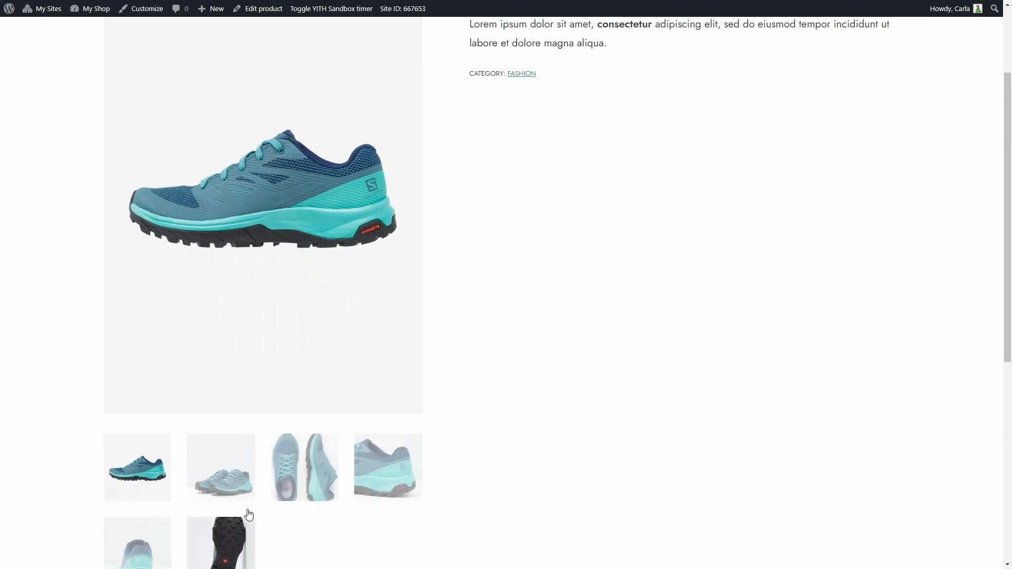
click(225, 480)
click(295, 477)
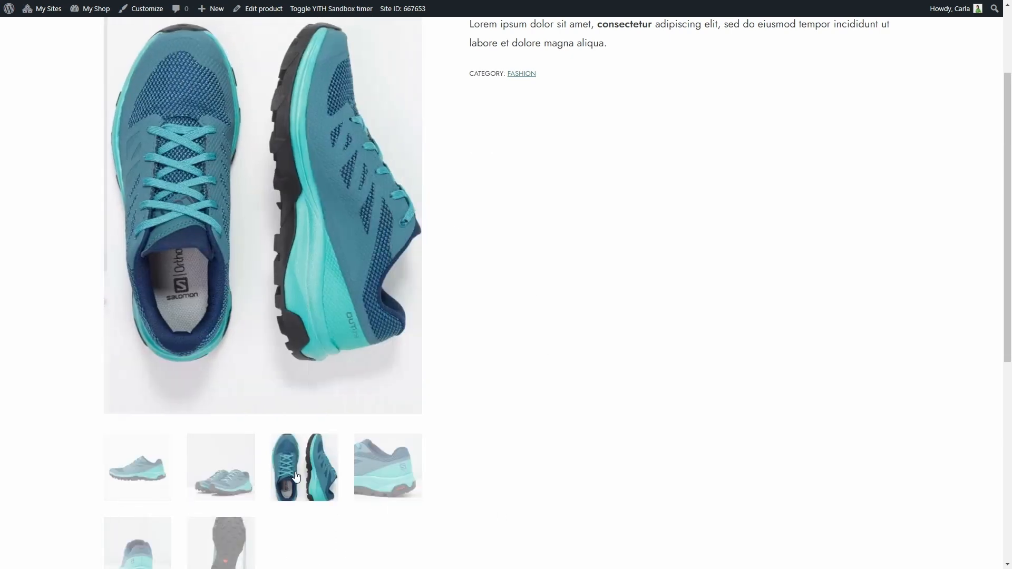
click(416, 464)
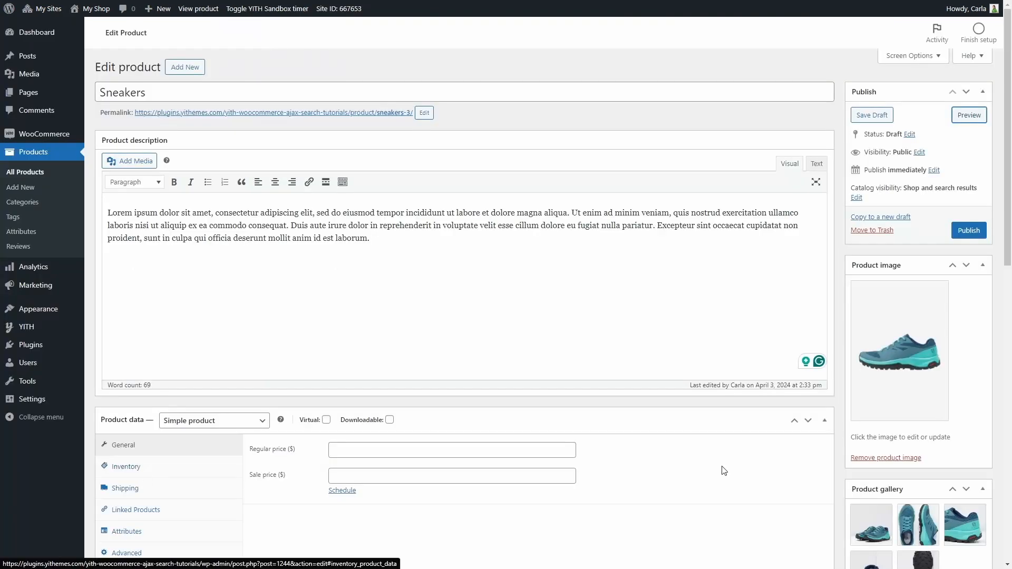
scroll(841, 462, down, 6)
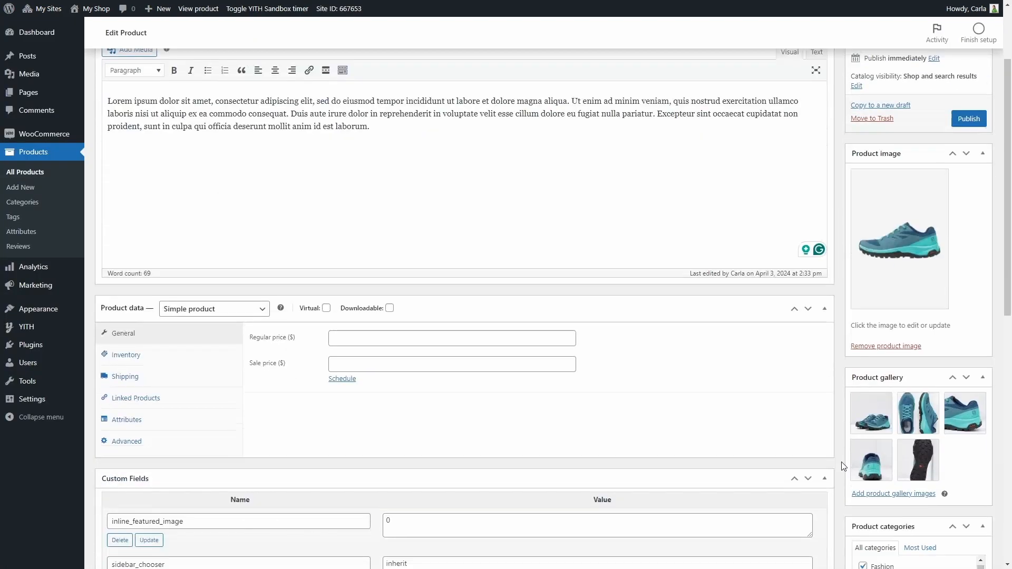
scroll(841, 462, down, 3)
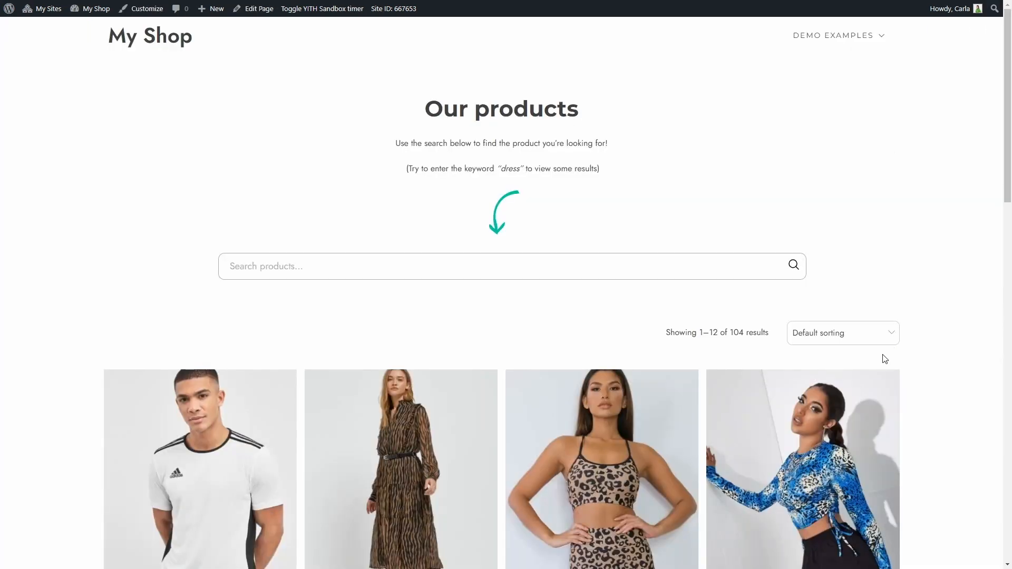
Step: Open the Animalier shirt from the shop page and then its Clothing category listing
scroll(883, 356, down, 10)
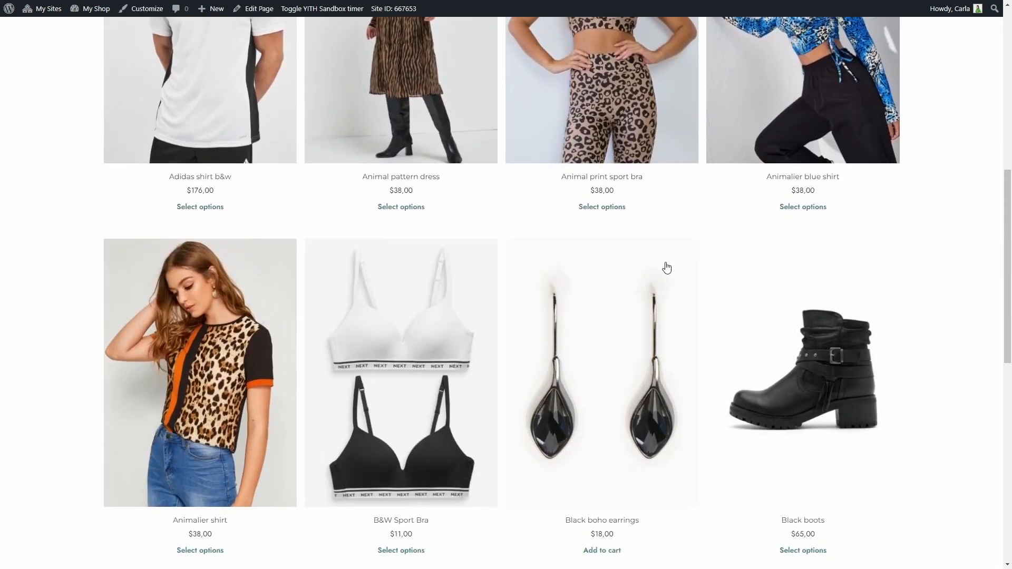
click(180, 401)
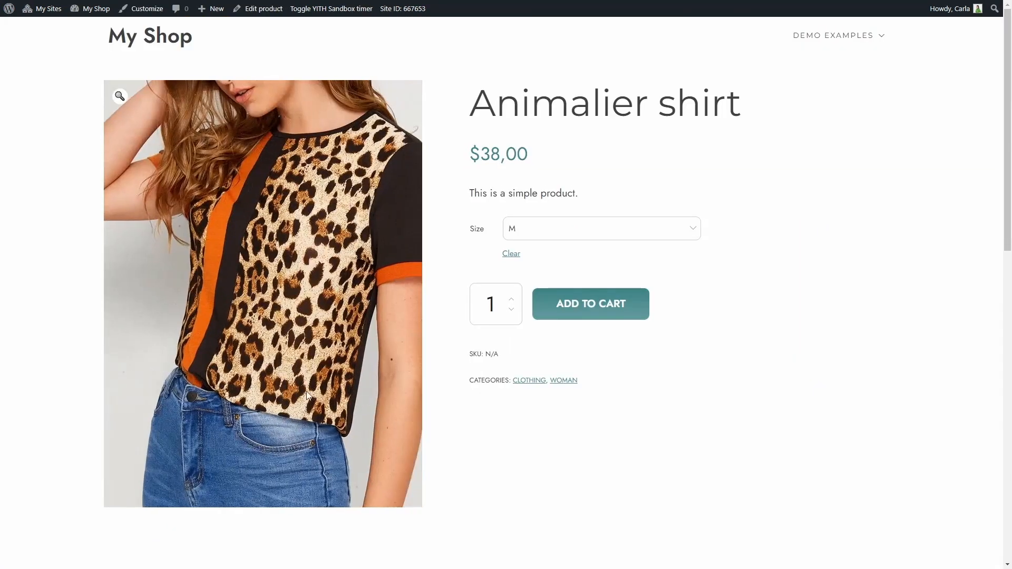
click(533, 384)
scroll(533, 387, down, 2)
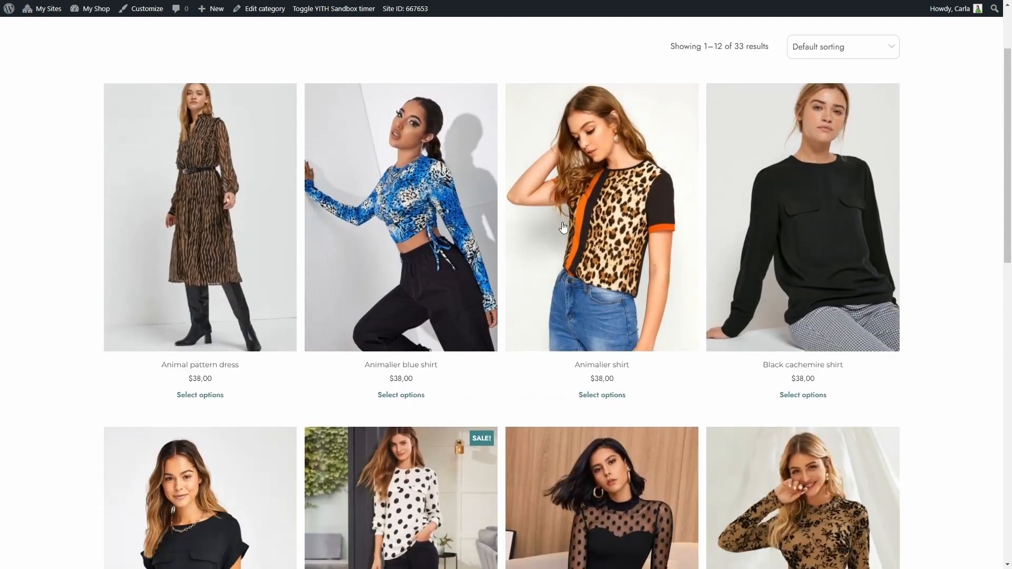
scroll(350, 239, down, 2)
scroll(298, 348, down, 4)
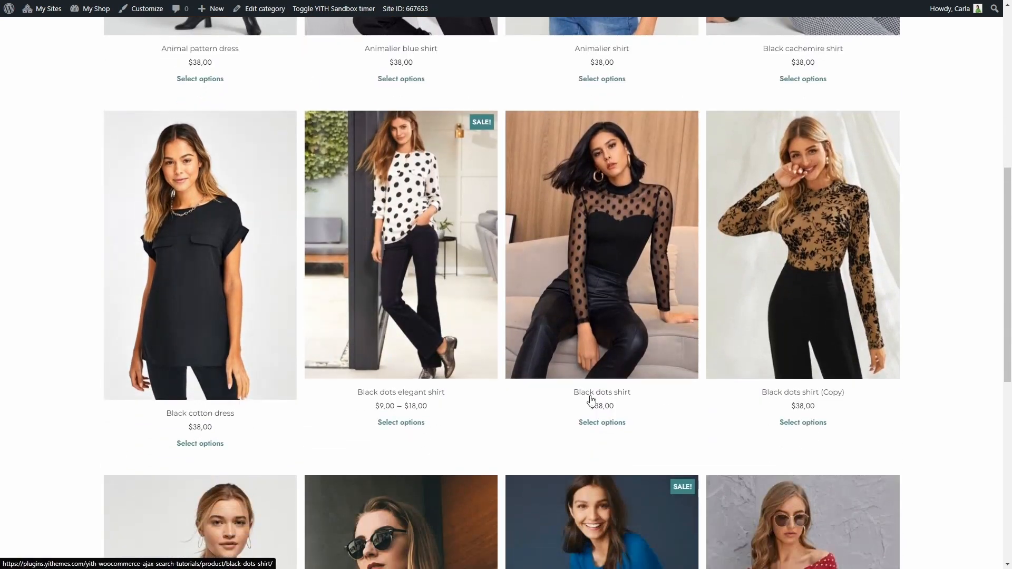
scroll(763, 376, up, 3)
scroll(767, 364, up, 3)
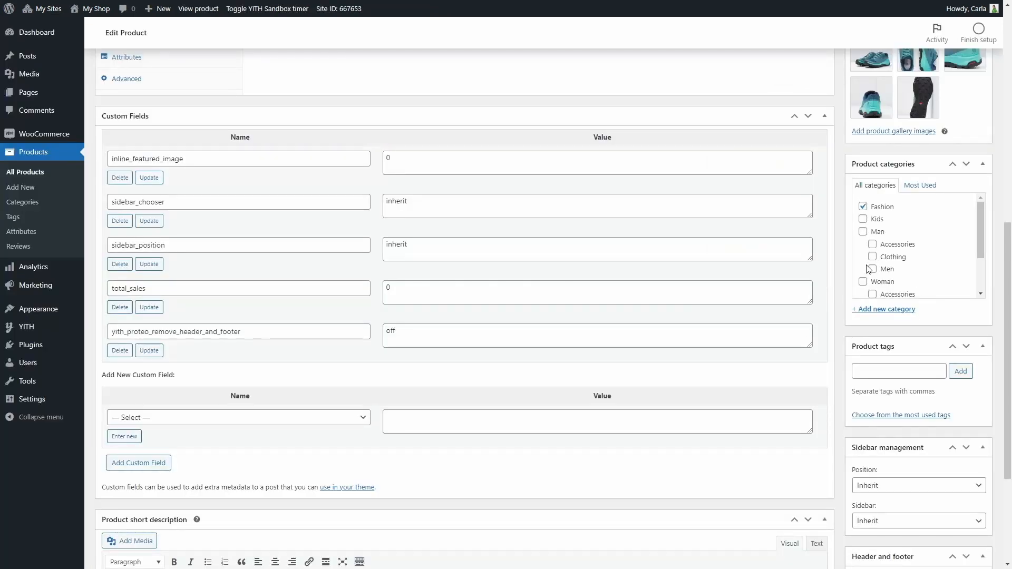
Step: Assign the product to the Woman category and its Shoes subcategory
click(863, 281)
scroll(868, 269, down, 1)
click(873, 286)
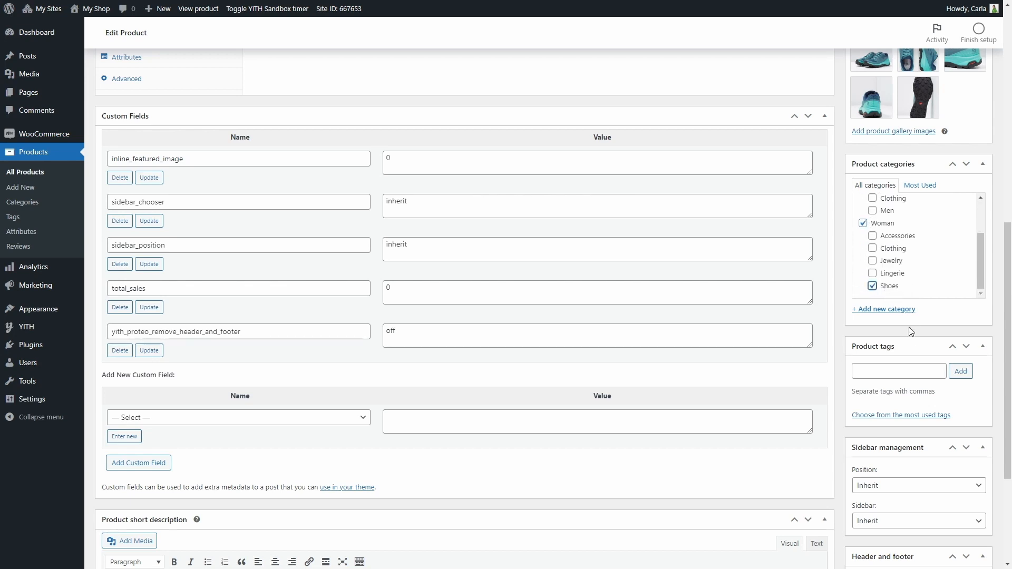
Step: Add the Running tag to the product
click(910, 369)
text(Run)
click(906, 387)
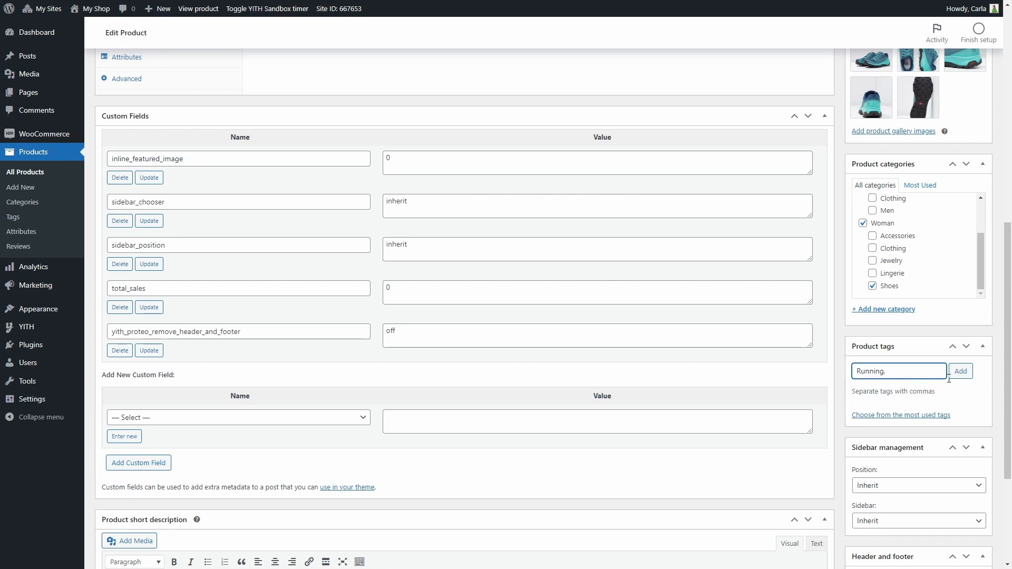
click(960, 371)
Step: Change the product type to Variable product
scroll(896, 385, up, 6)
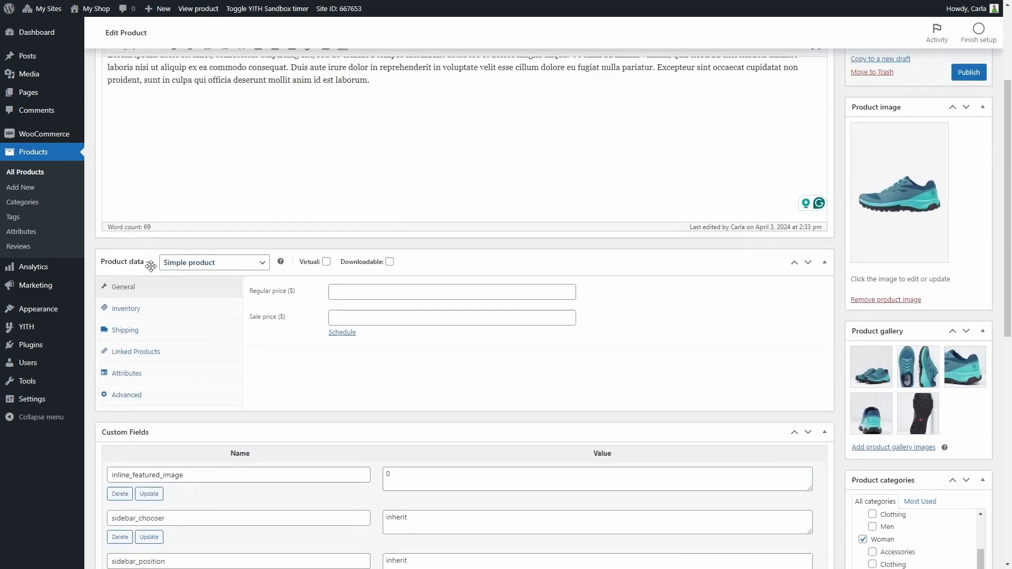
click(218, 266)
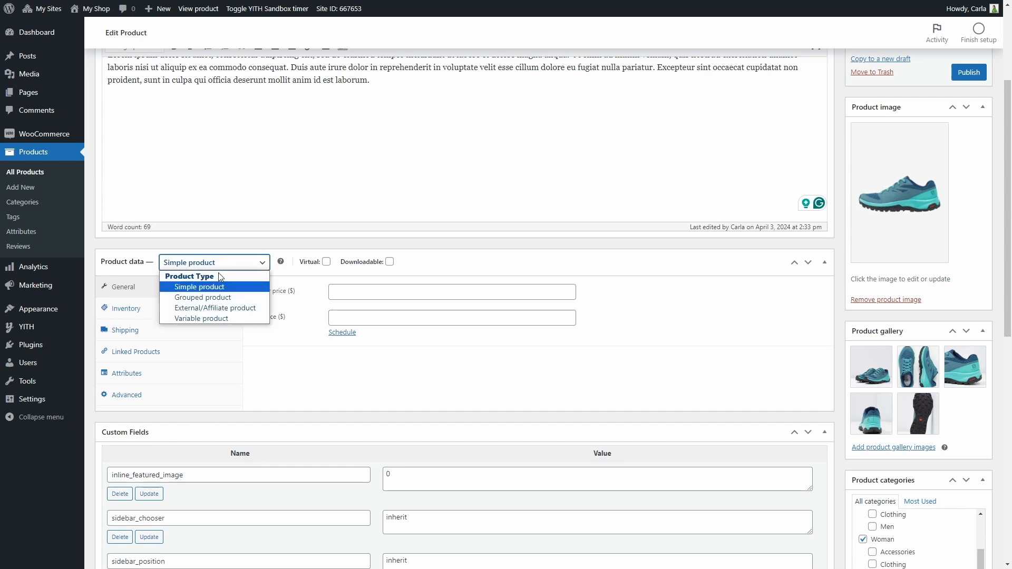
click(225, 320)
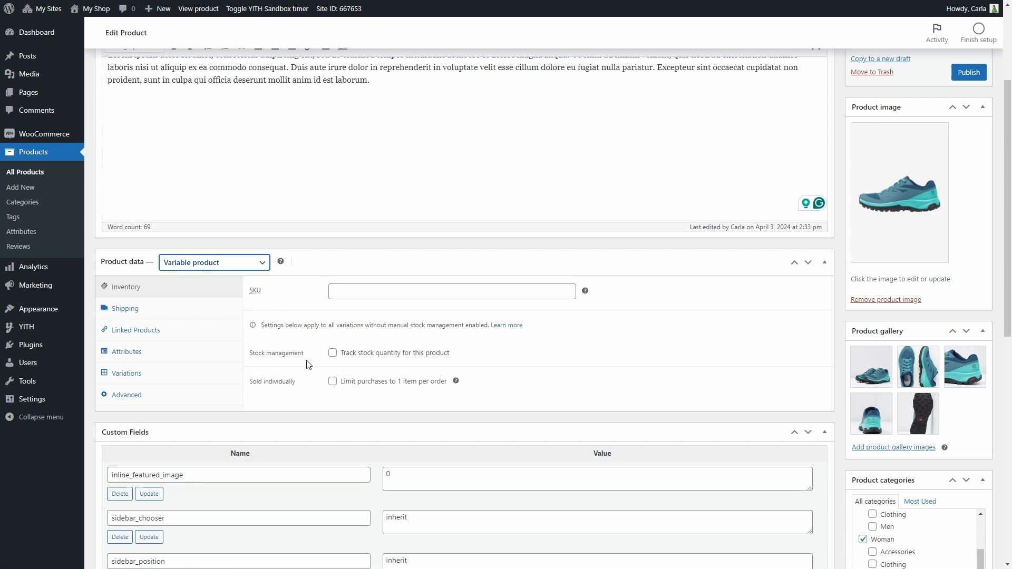
click(333, 353)
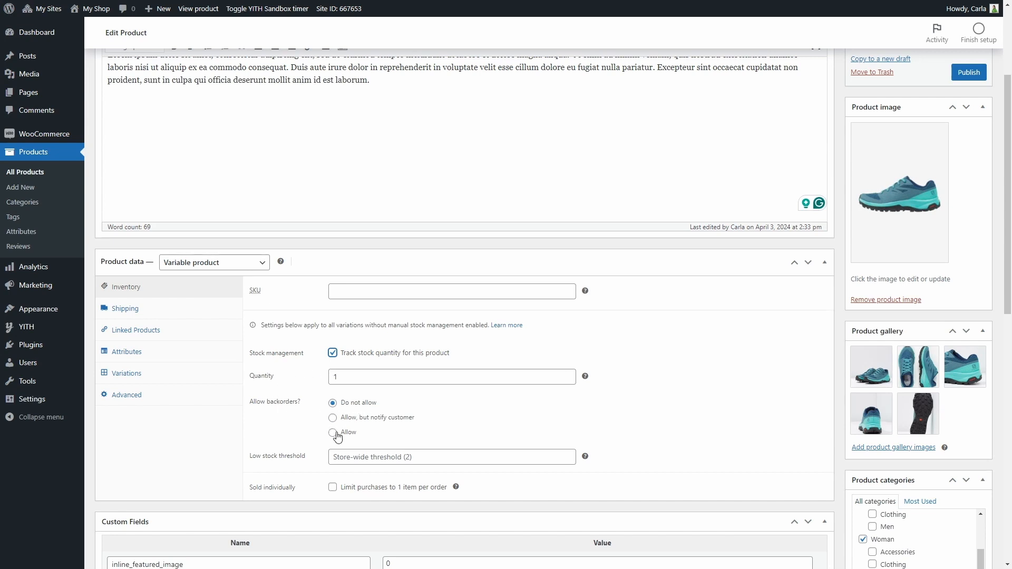
scroll(374, 431, down, 2)
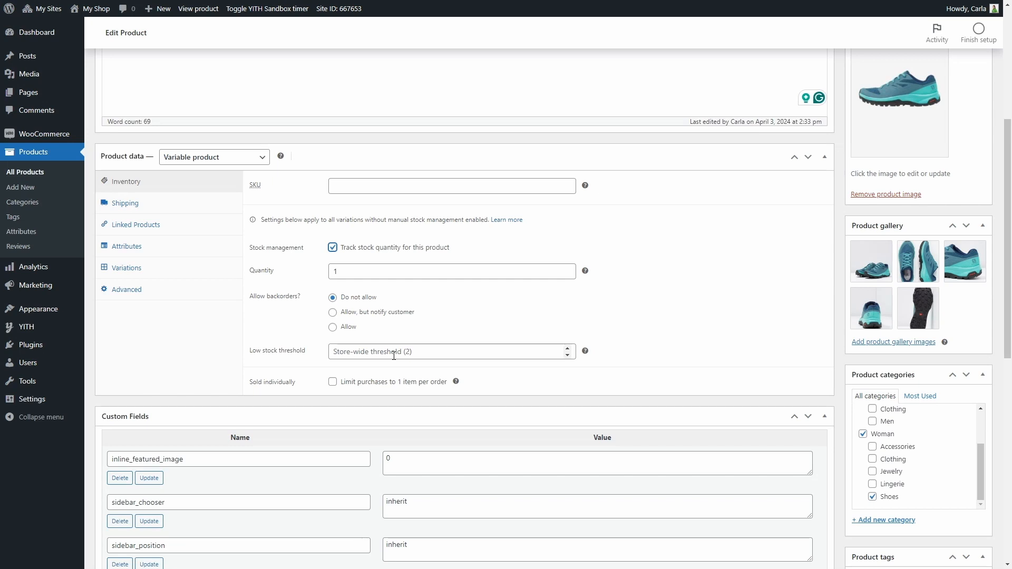
double_click(564, 349)
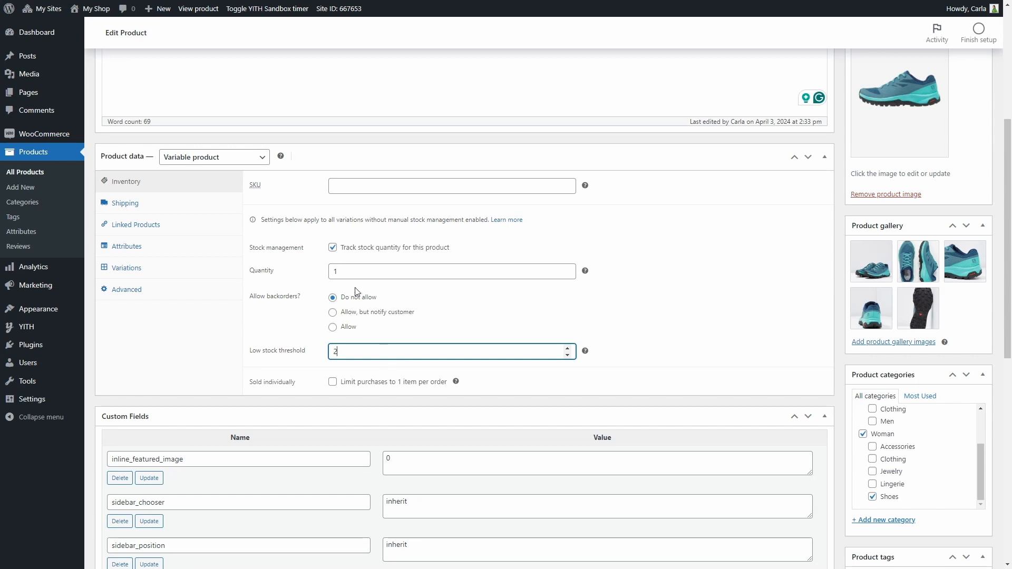
click(333, 248)
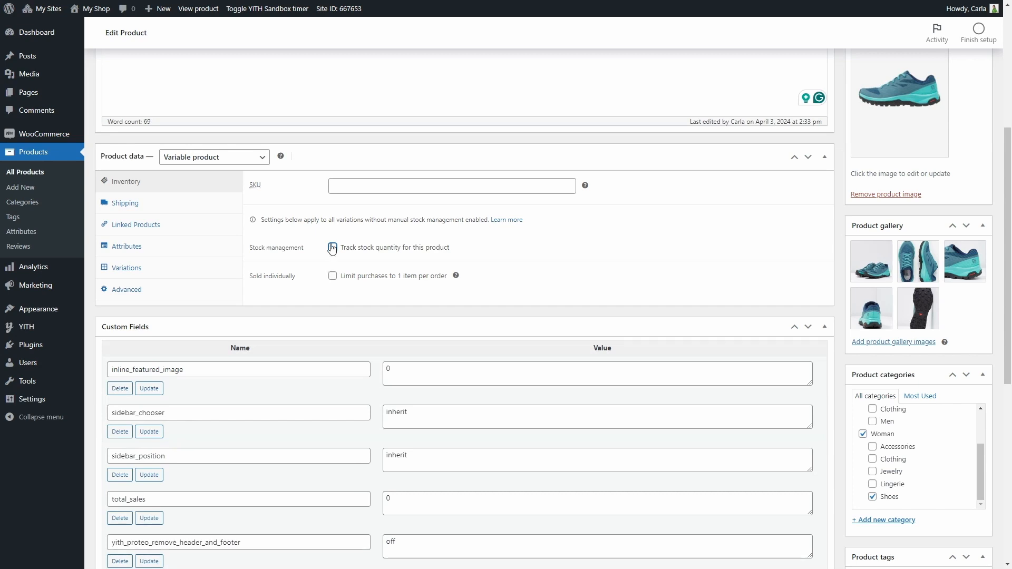
Step: Set the shipping dimensions to length 10, width 5 and height 20 inches
click(225, 206)
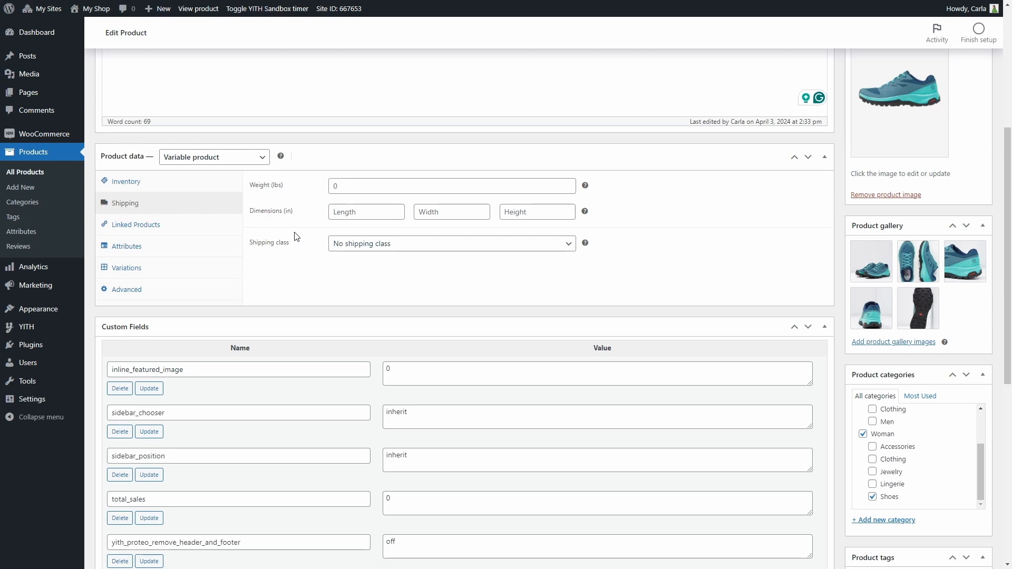
click(331, 213)
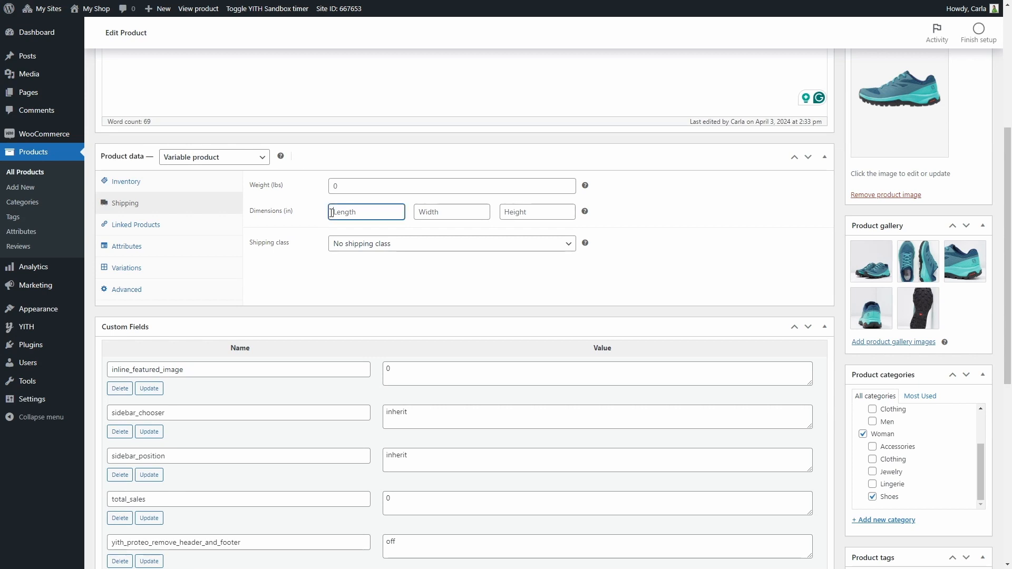
text(10)
key(Tab)
text(5)
key(Tab)
text(20)
Step: Preview the product page and open its Additional information tab
scroll(726, 212, up, 5)
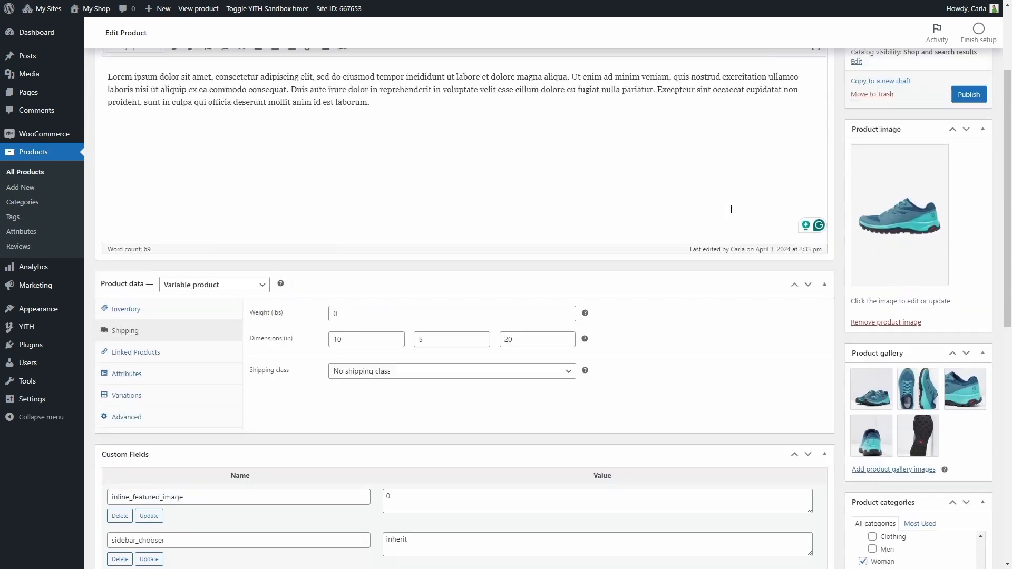
click(967, 116)
scroll(607, 294, down, 10)
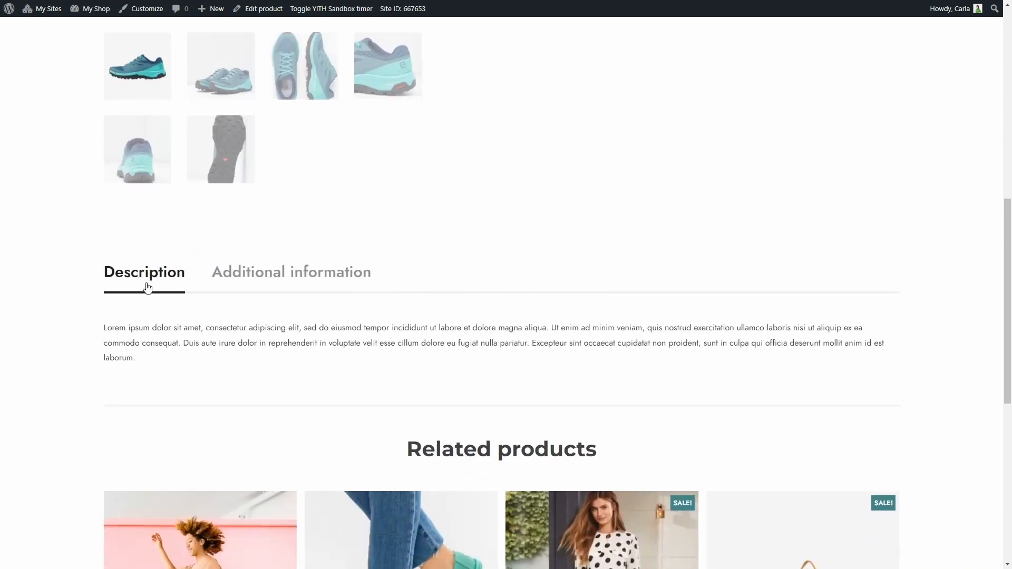
click(280, 280)
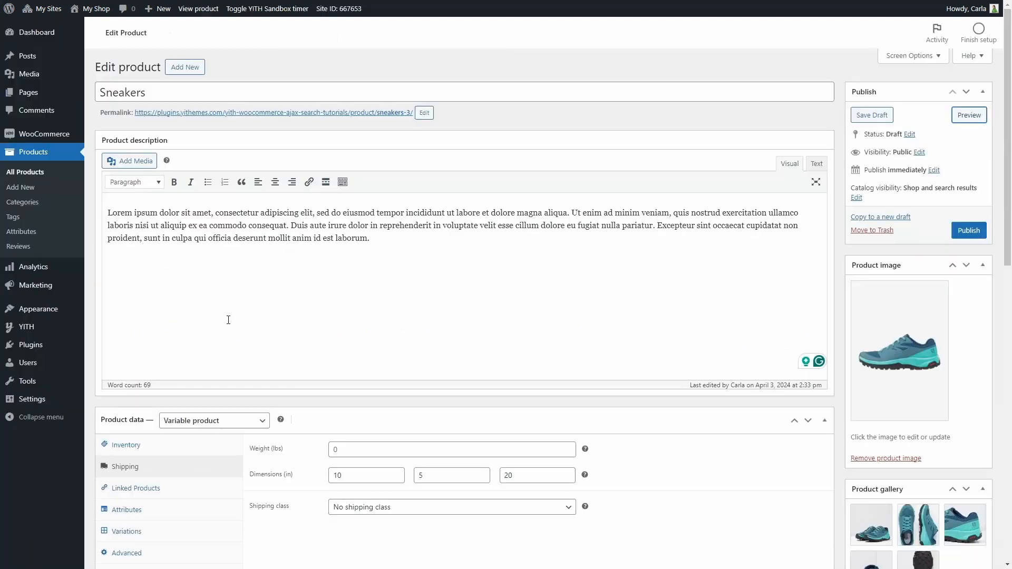
Step: Add the existing color attribute to the product's attributes
scroll(227, 323, down, 4)
click(175, 285)
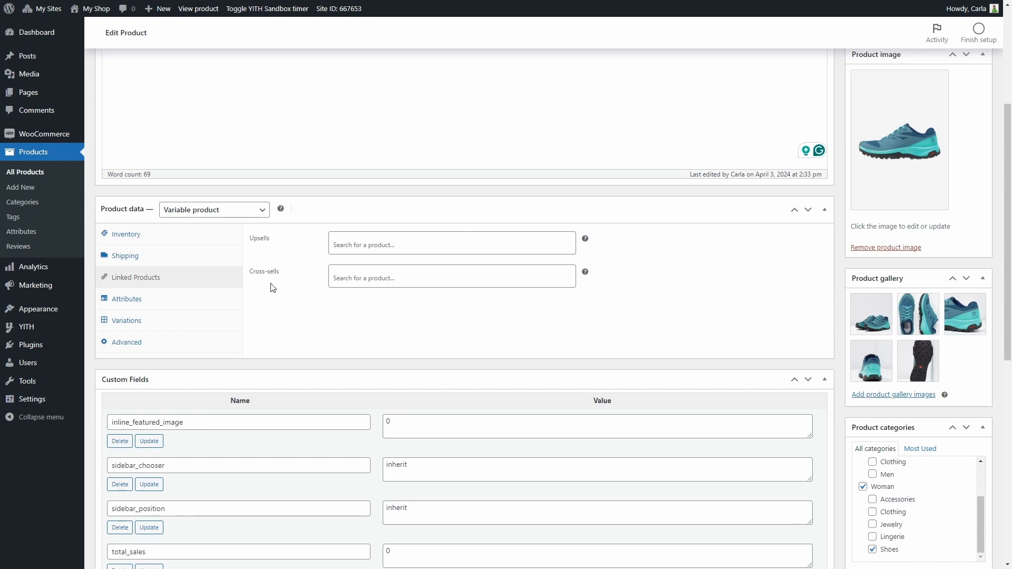
click(195, 301)
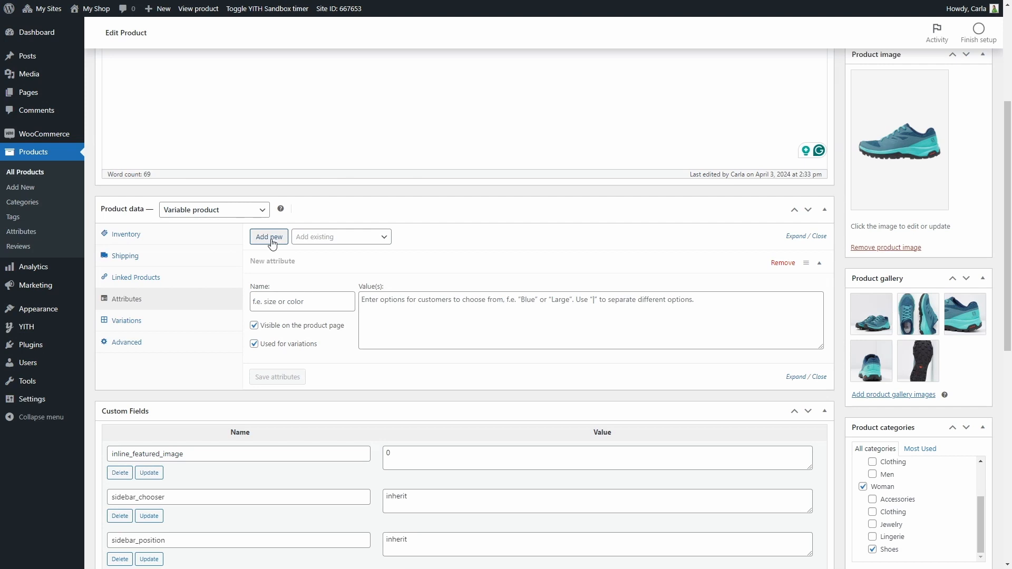
click(321, 238)
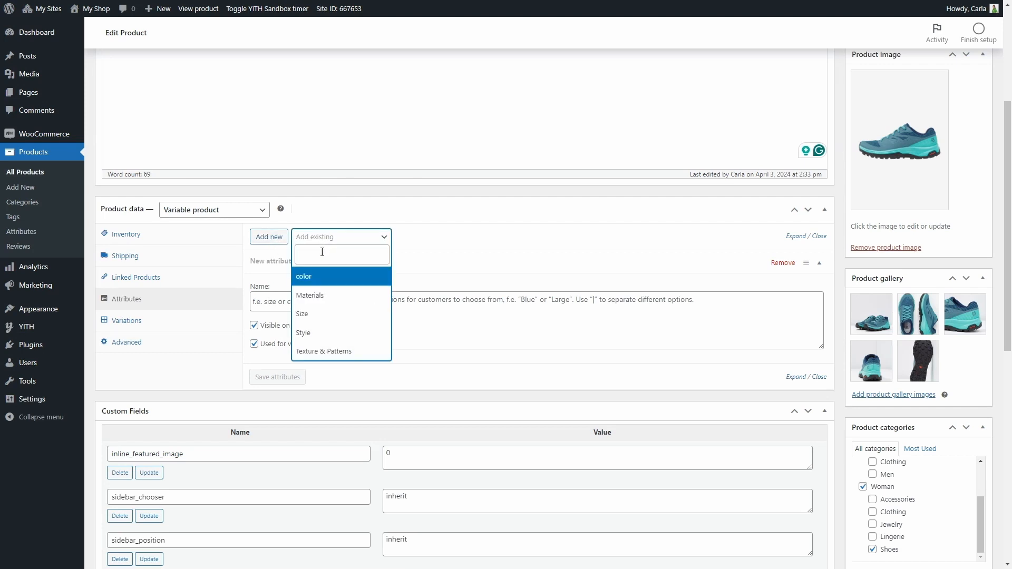
click(322, 278)
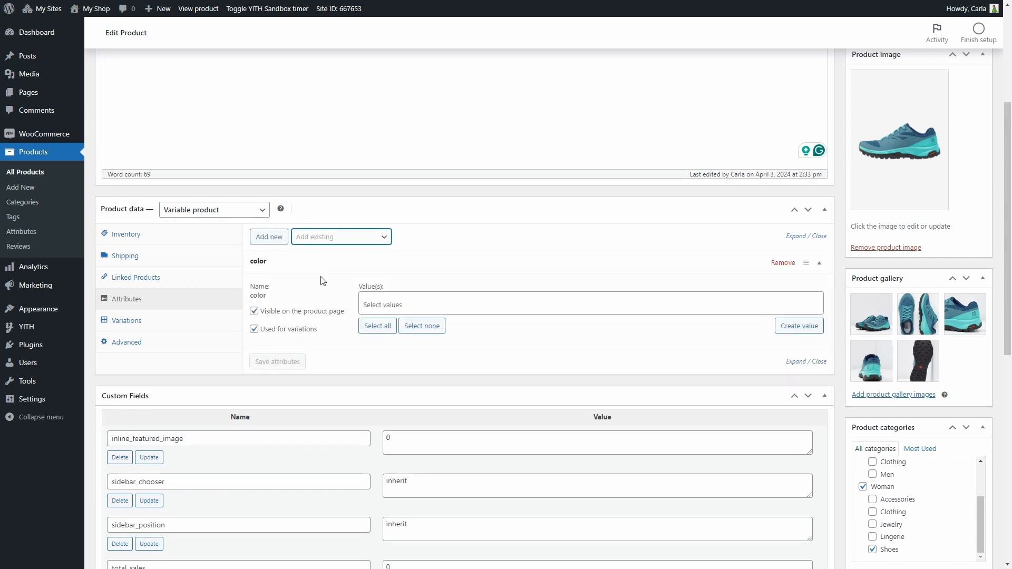
Step: Give the color attribute the values Turquoise and Black and save the attributes
click(384, 294)
text(turquoise)
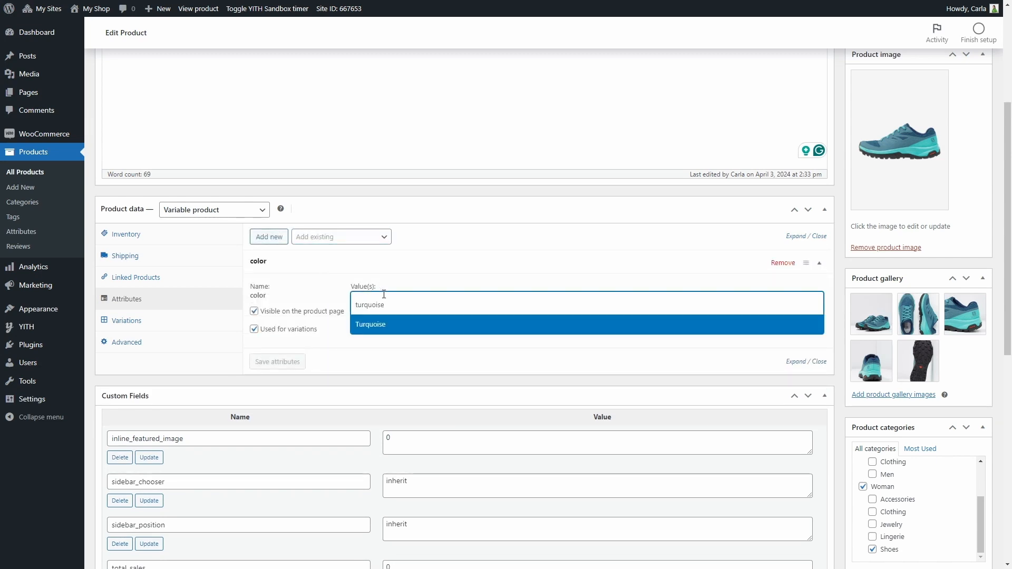
click(382, 325)
text(black)
click(382, 326)
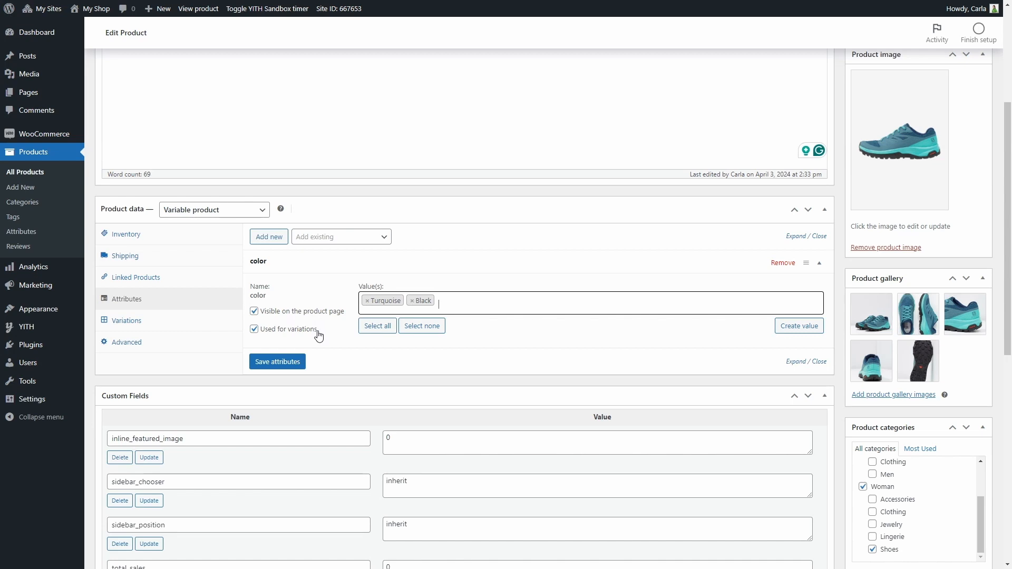
click(277, 362)
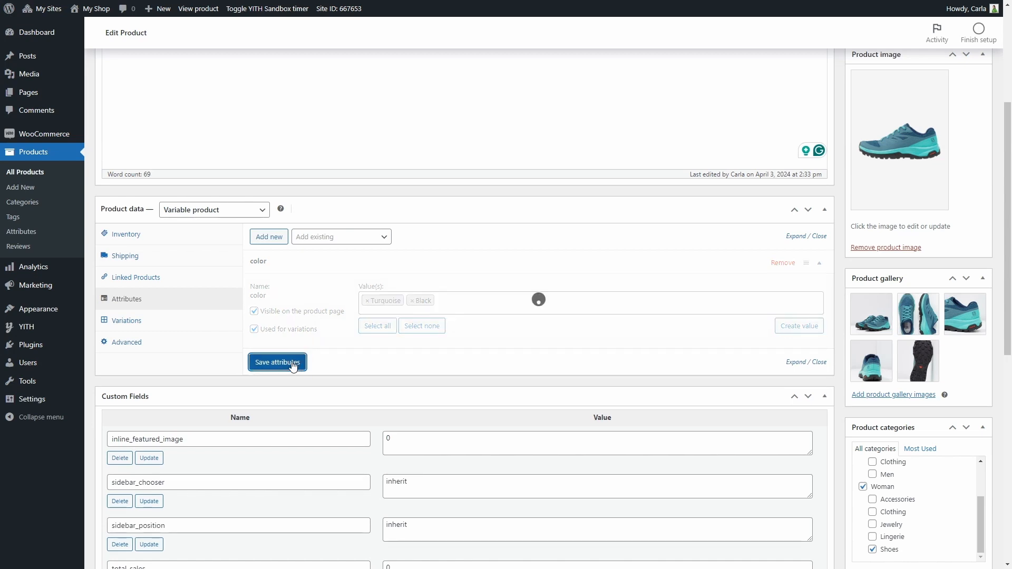
Step: Add the Size attribute with values US 8, US 9 and US 10 and save the attributes
click(334, 237)
click(334, 294)
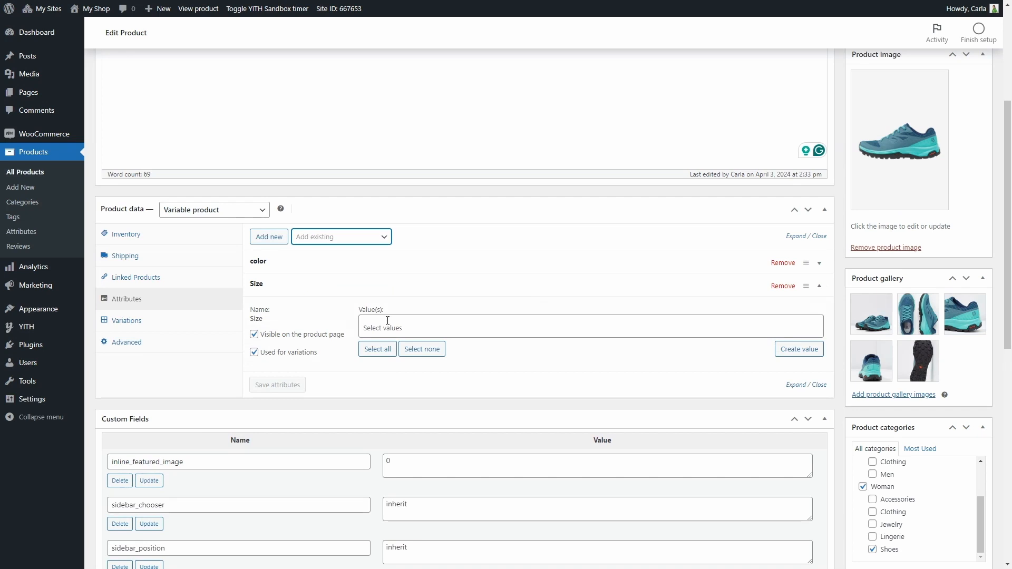
click(388, 320)
text(US 8)
key(Return)
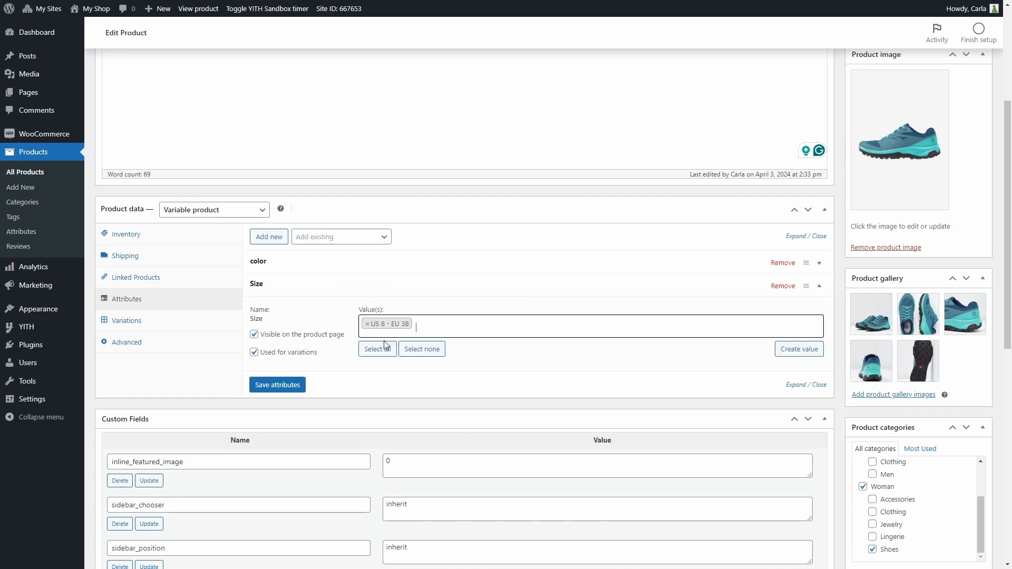
text(US 9)
key(Return)
text(US 10)
key(Return)
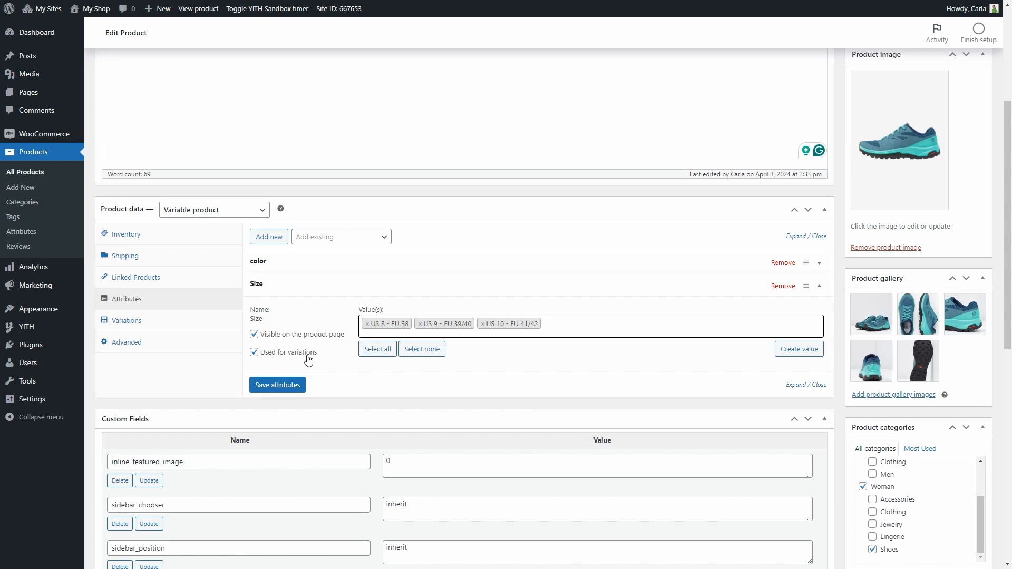
click(292, 384)
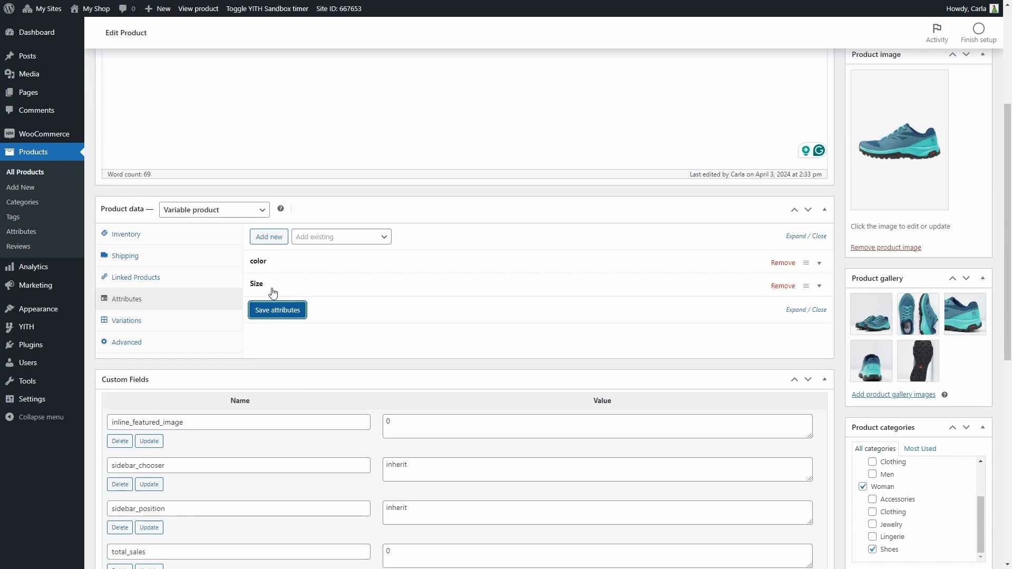
Step: Generate variations from all the product's attributes
click(142, 324)
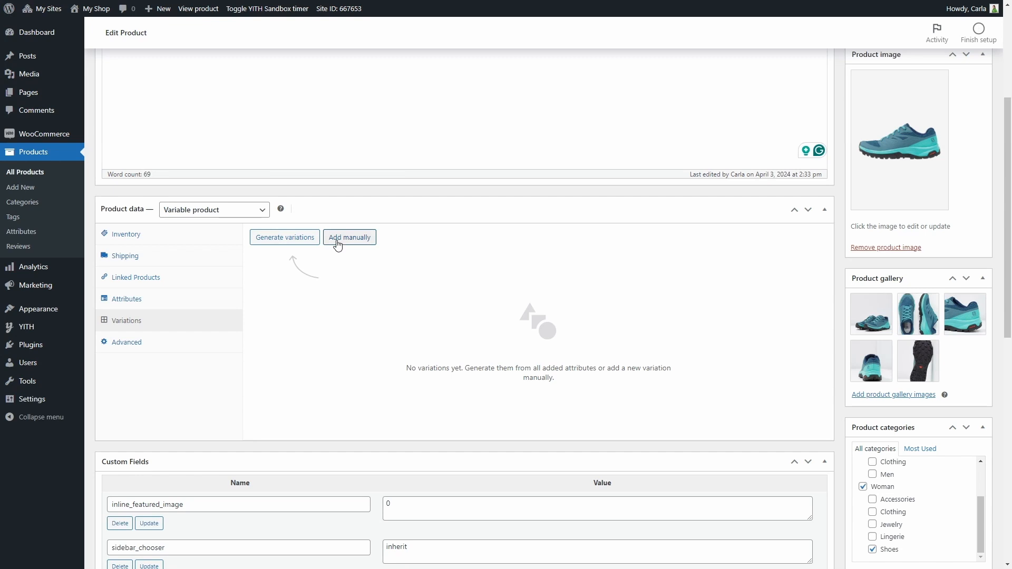
click(273, 243)
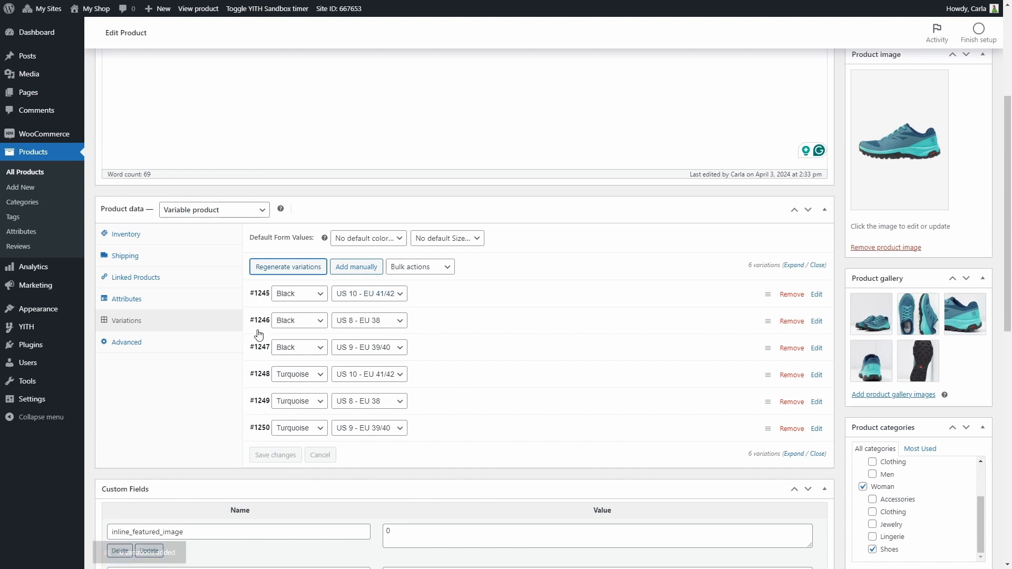
click(463, 296)
Step: Set the regular price of the three Black variations to 20
scroll(277, 405, down, 1)
scroll(277, 404, down, 2)
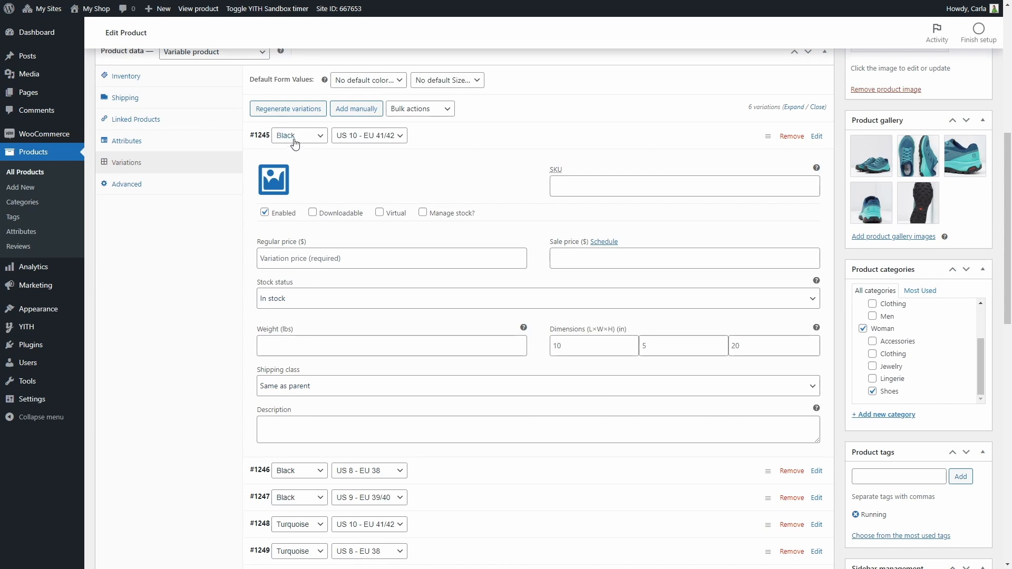
click(284, 258)
text(20)
scroll(285, 266, down, 4)
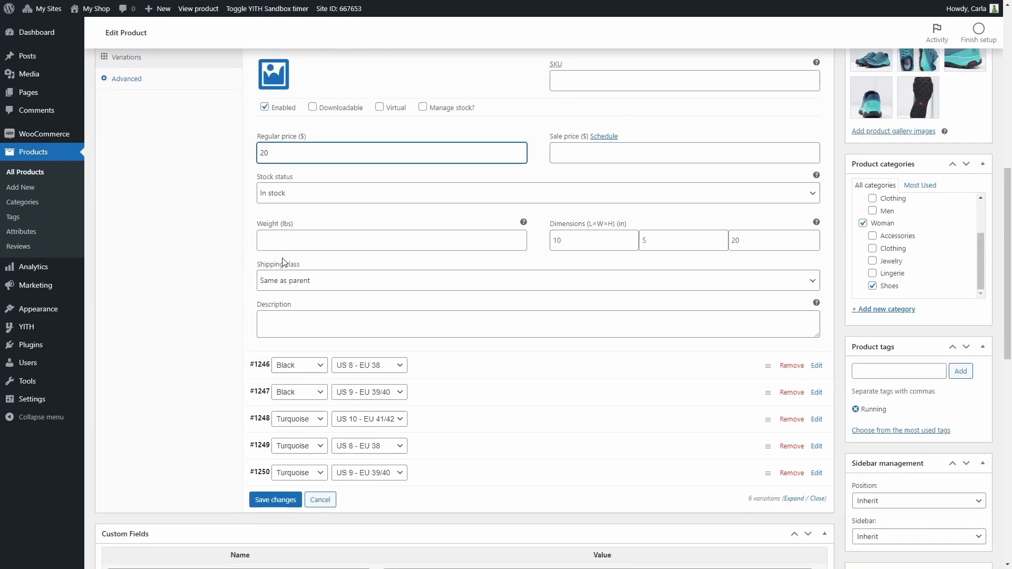
click(421, 260)
click(402, 371)
text(20)
scroll(400, 370, down, 5)
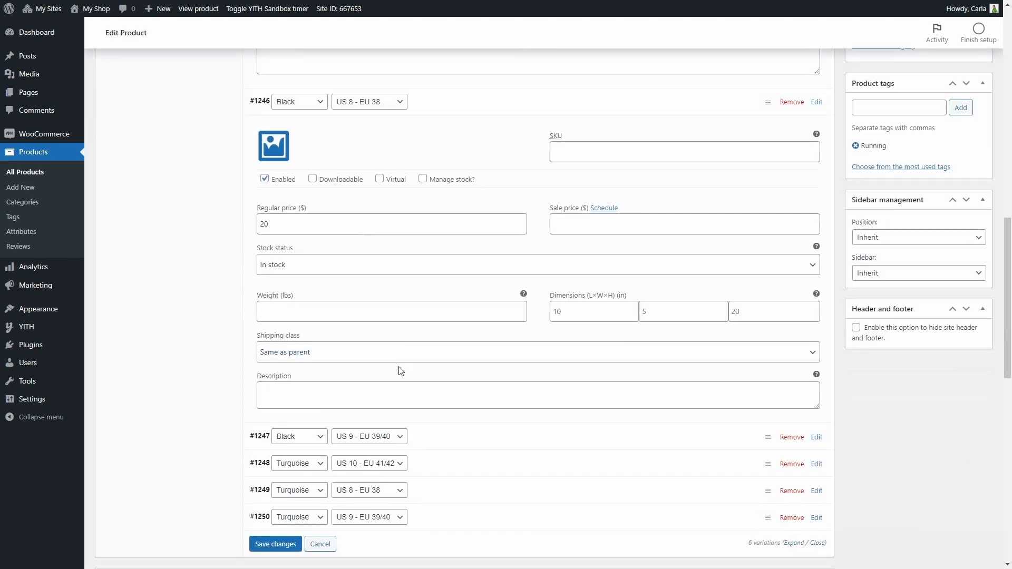
click(435, 343)
click(414, 454)
text(20)
Step: Set the regular price of the Turquoise US 10 and US 8 variations to 25
scroll(419, 432, down, 6)
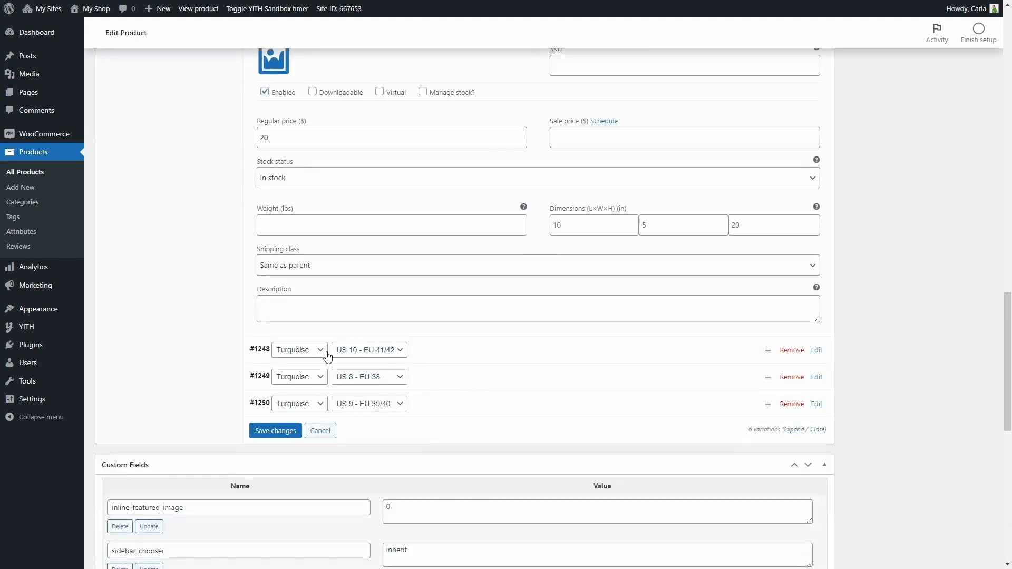
click(436, 352)
scroll(436, 354, down, 2)
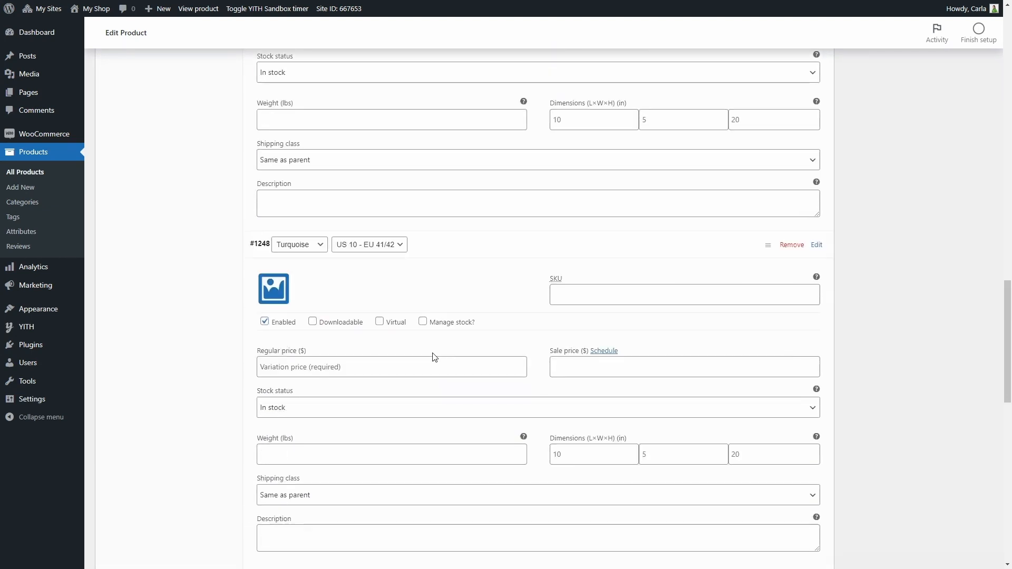
click(387, 364)
text(25)
scroll(387, 364, down, 4)
click(388, 365)
click(406, 481)
text(25)
scroll(402, 492, down, 6)
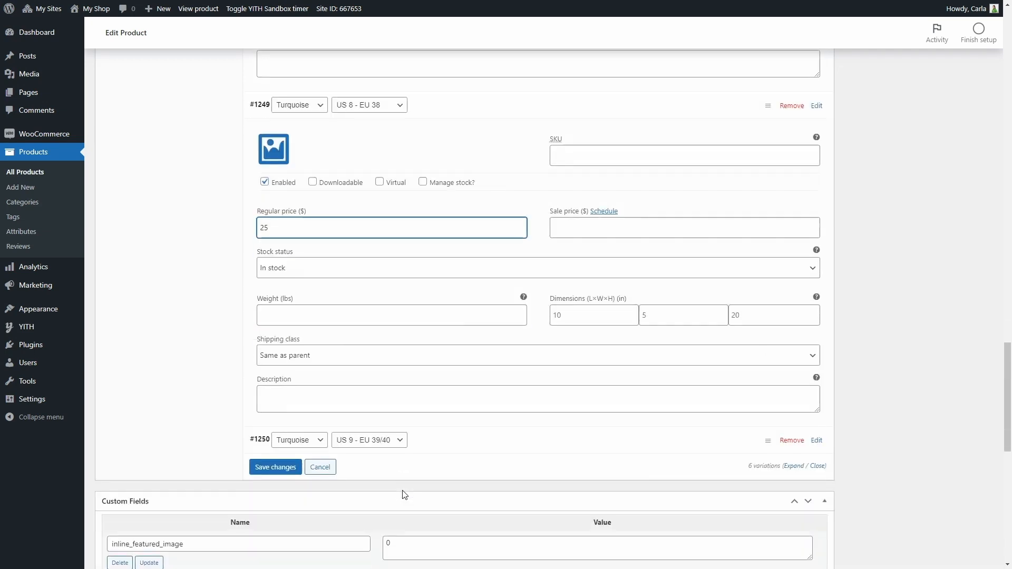
Step: Set the regular price of the Turquoise US 9 variation to 25 and save the variation changes
click(433, 351)
click(395, 455)
text(25)
scroll(403, 454, down, 3)
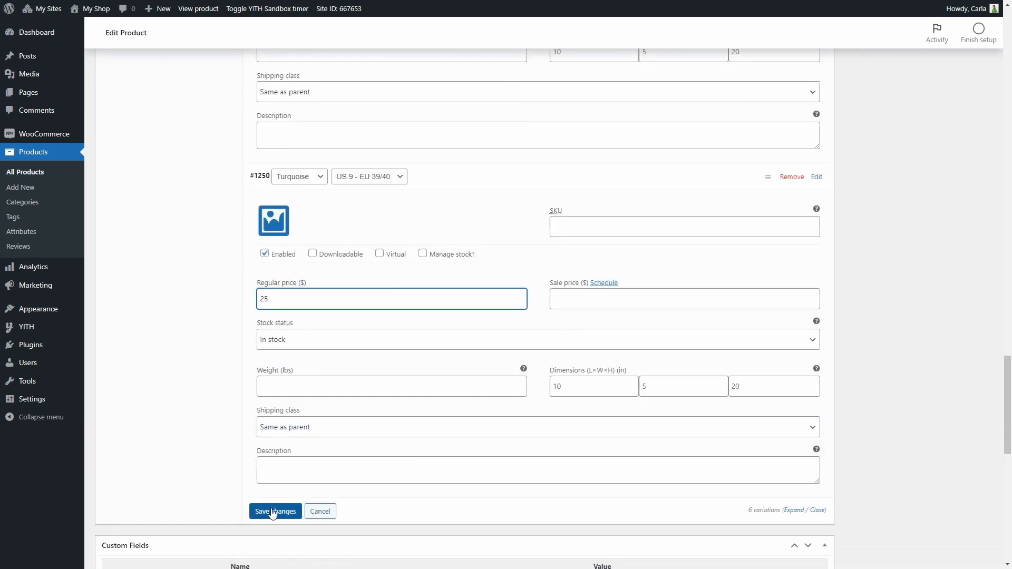
click(271, 510)
Step: Open the product's Advanced settings
scroll(272, 510, up, 15)
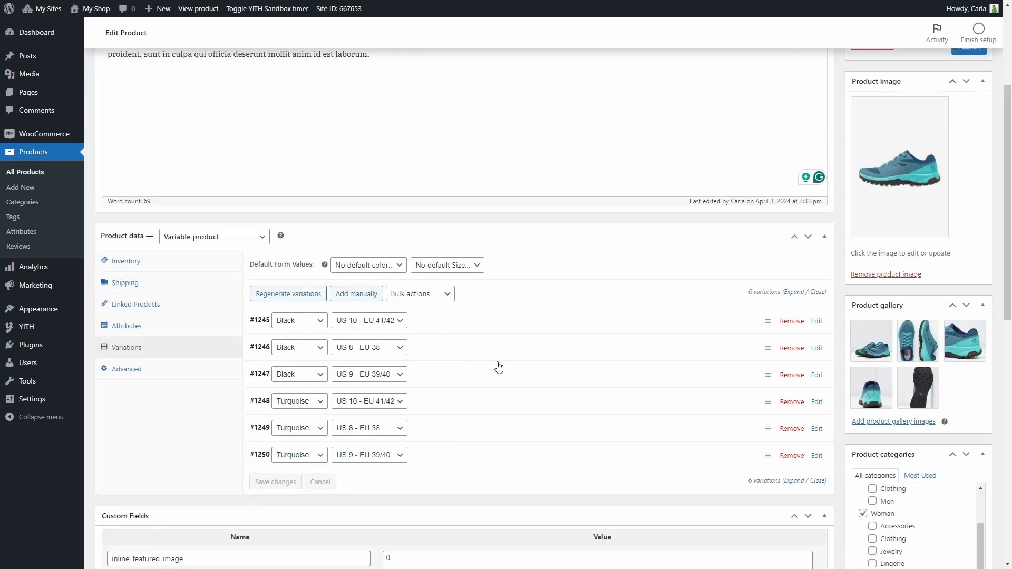
click(139, 375)
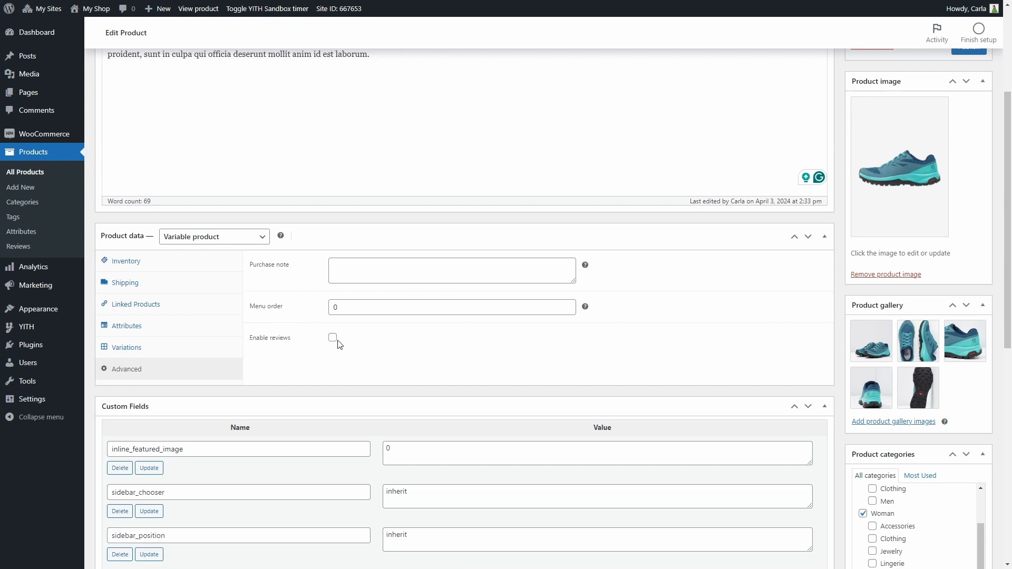
scroll(337, 344, up, 4)
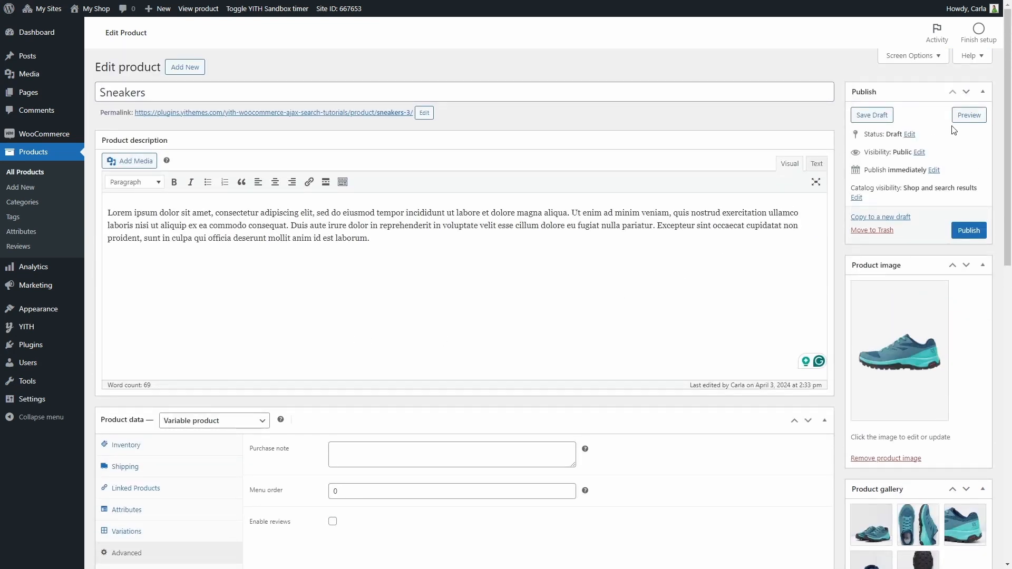
Step: Preview the product and choose the Black colour and US 9 - EU 39/40 size to check the variation price
click(968, 116)
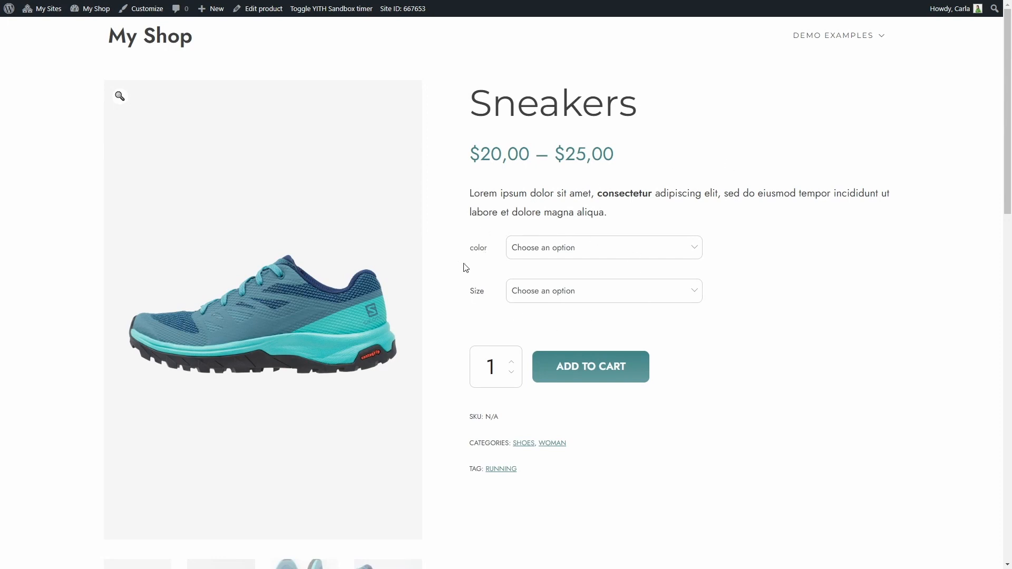
click(572, 248)
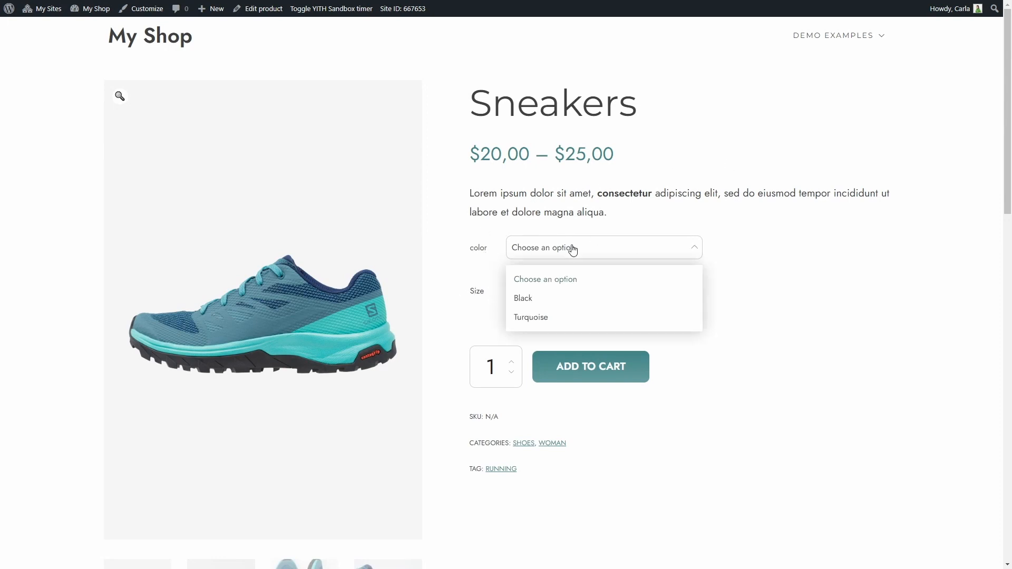
click(535, 301)
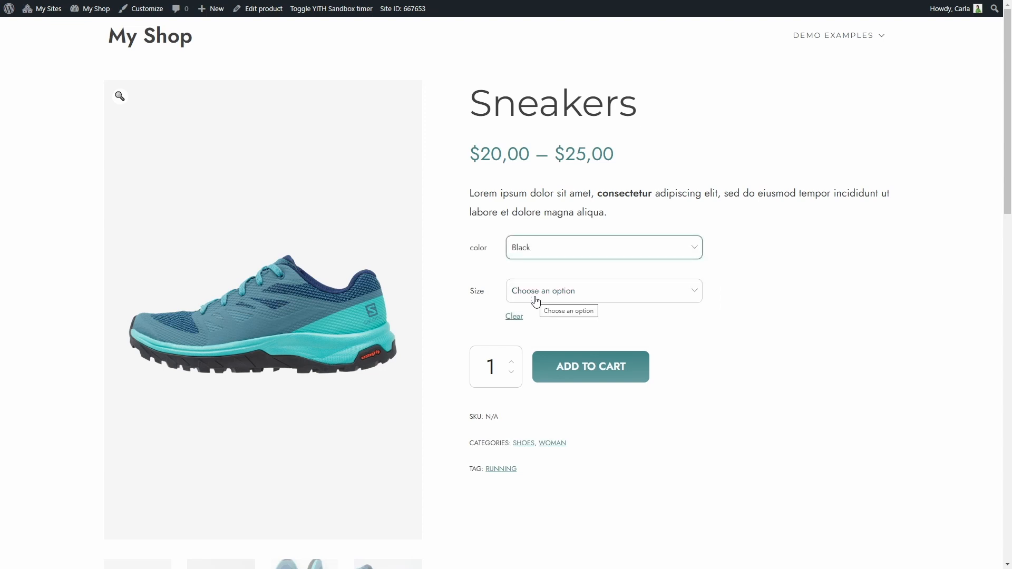
click(545, 295)
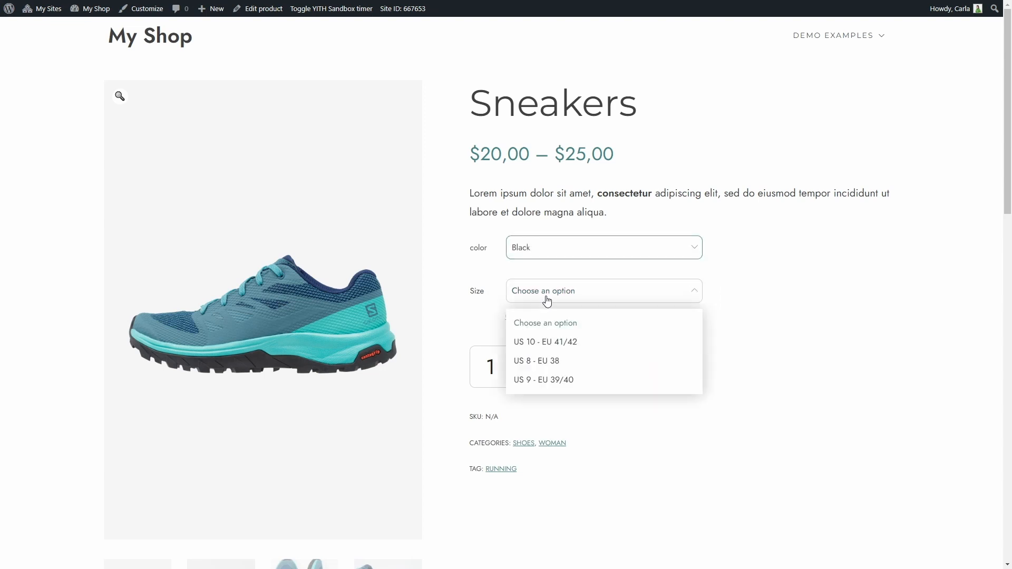
click(555, 383)
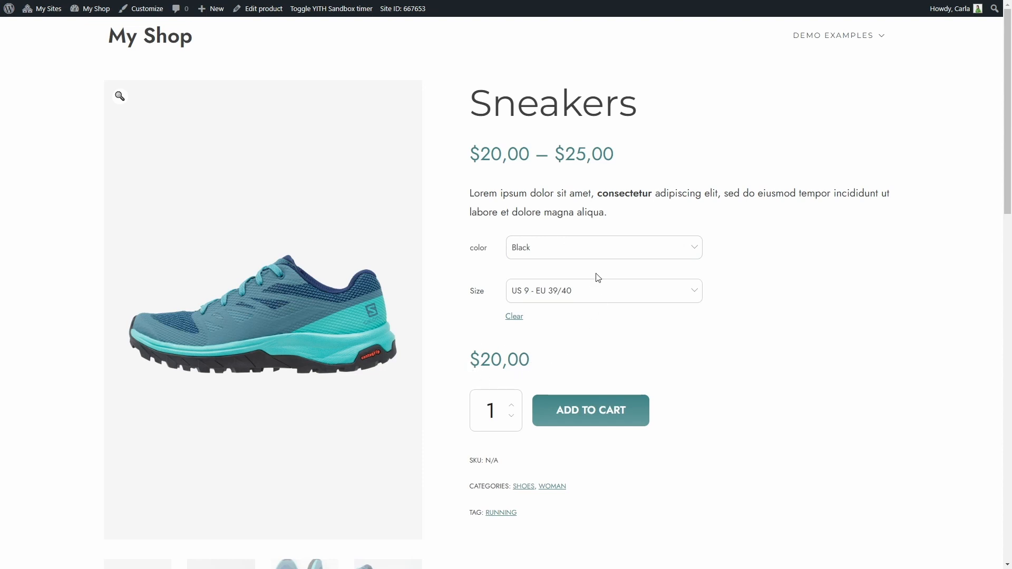
click(591, 258)
click(565, 318)
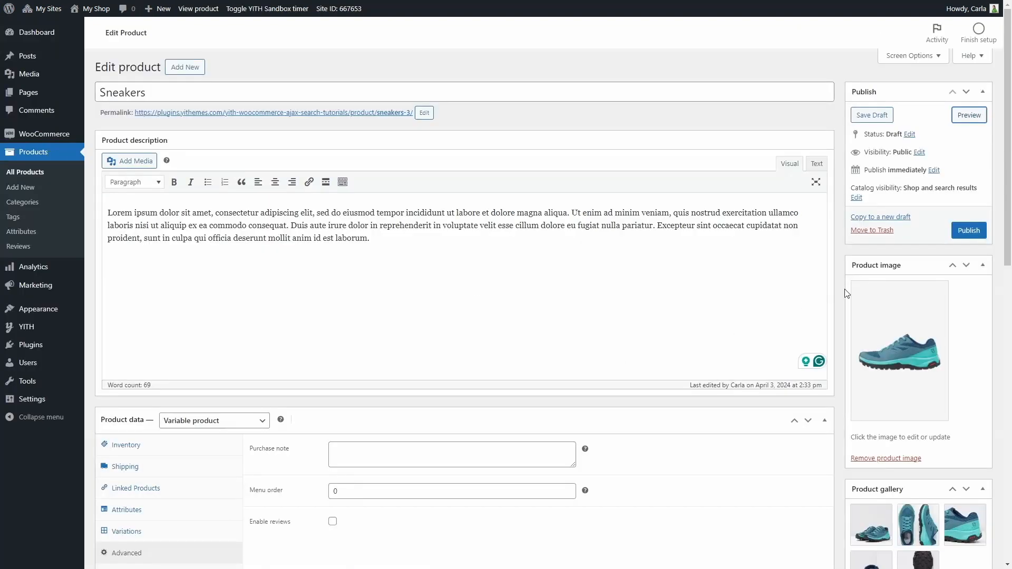
Step: Publish the product and open its live product page
click(967, 234)
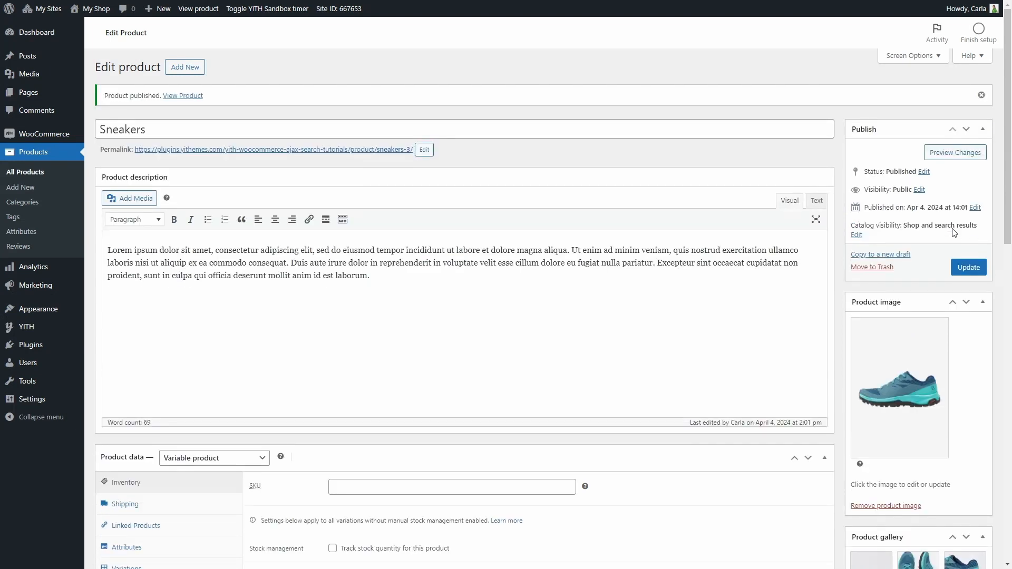
click(334, 150)
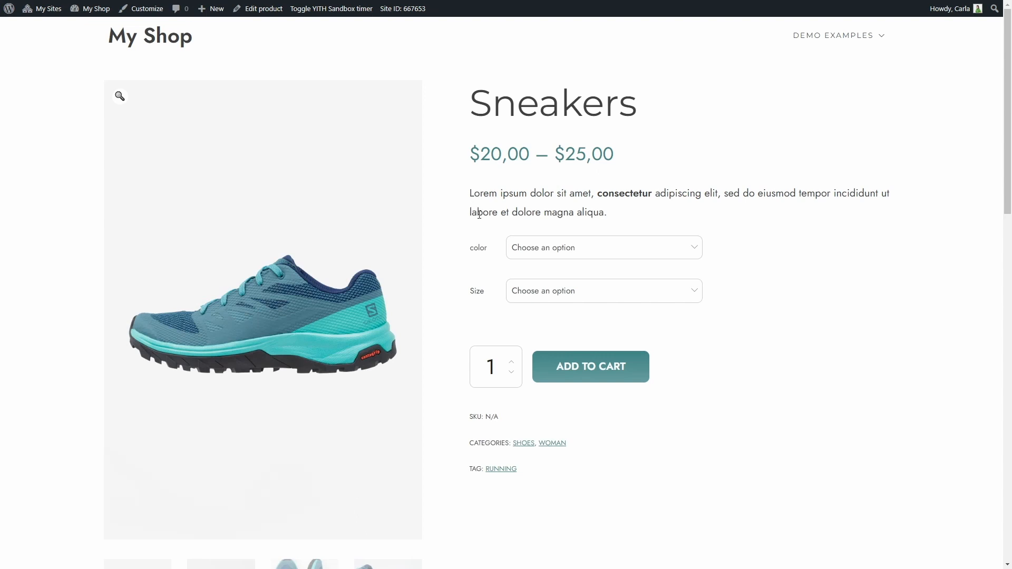
Step: On the live page, choose the Black colour and US 8 - EU 38 size to check the variation price
click(536, 260)
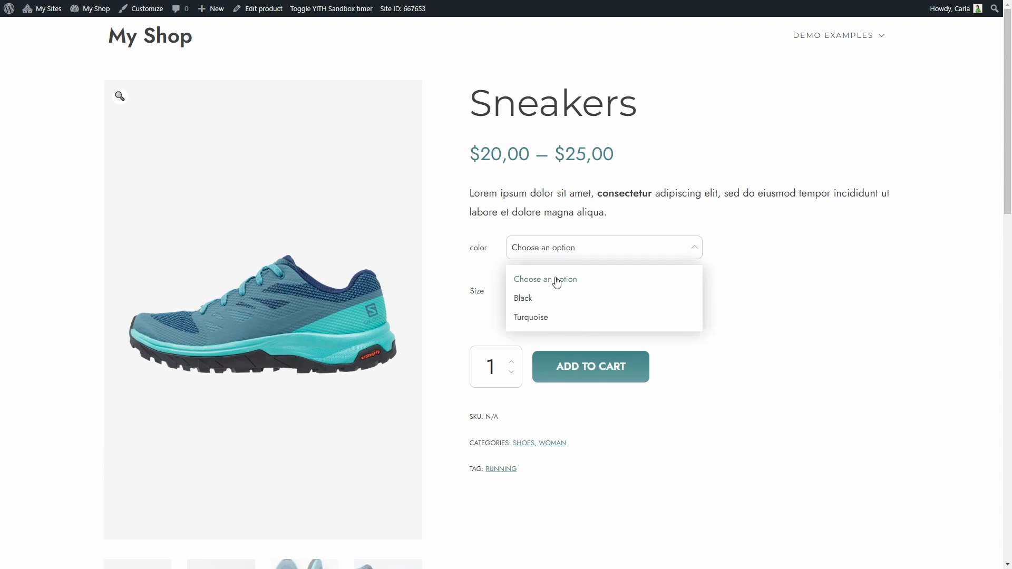
click(560, 300)
click(561, 304)
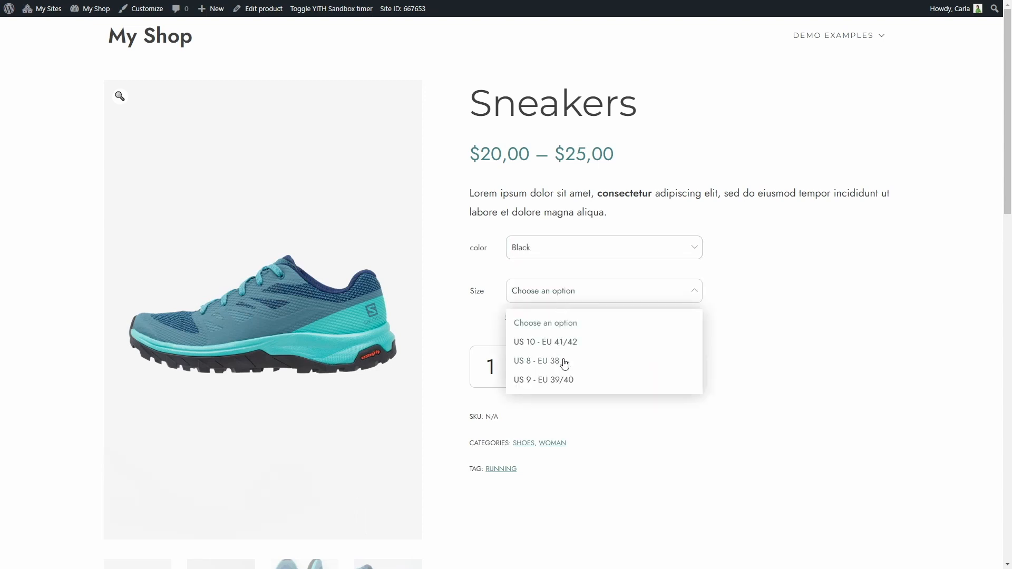
click(563, 363)
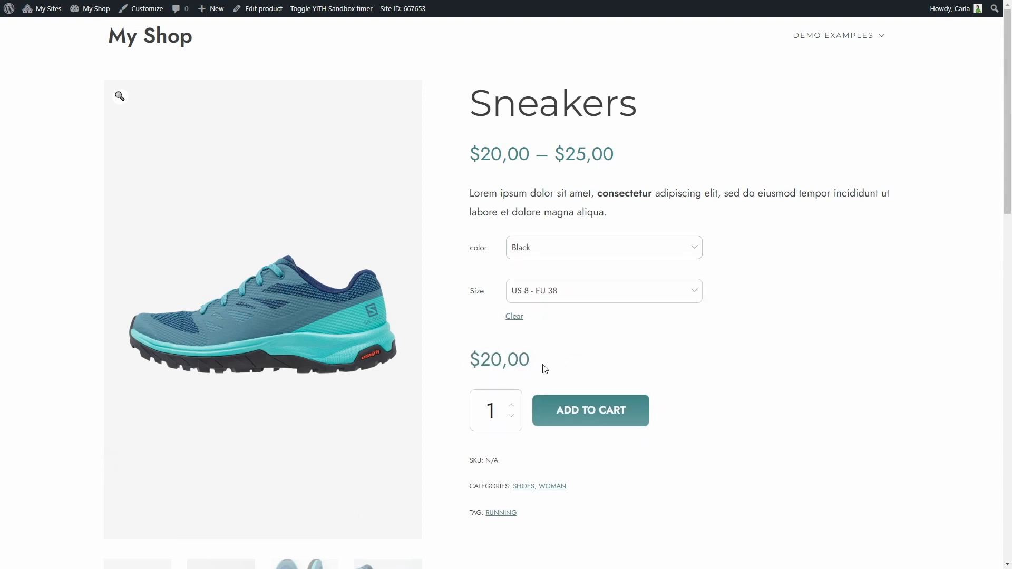
Step: Scroll to the product tabs and view the Additional information tab
scroll(545, 368, down, 2)
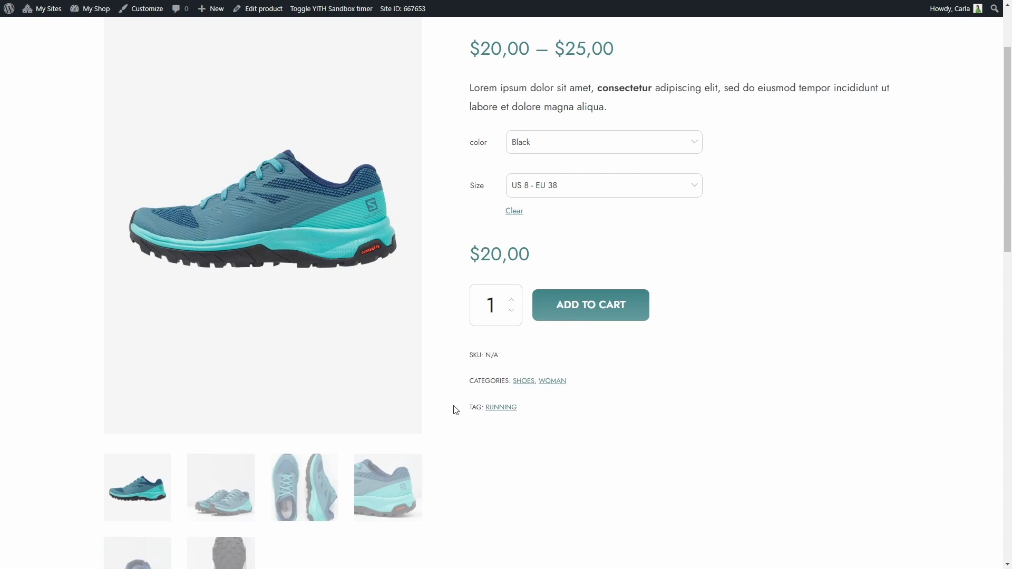
scroll(456, 410, down, 2)
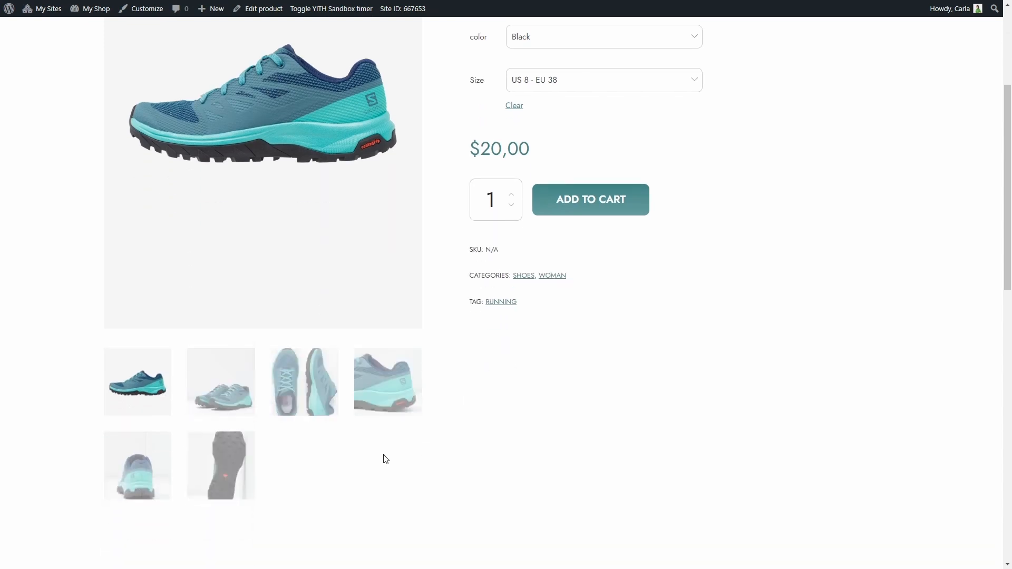
scroll(388, 458, down, 2)
scroll(390, 458, down, 3)
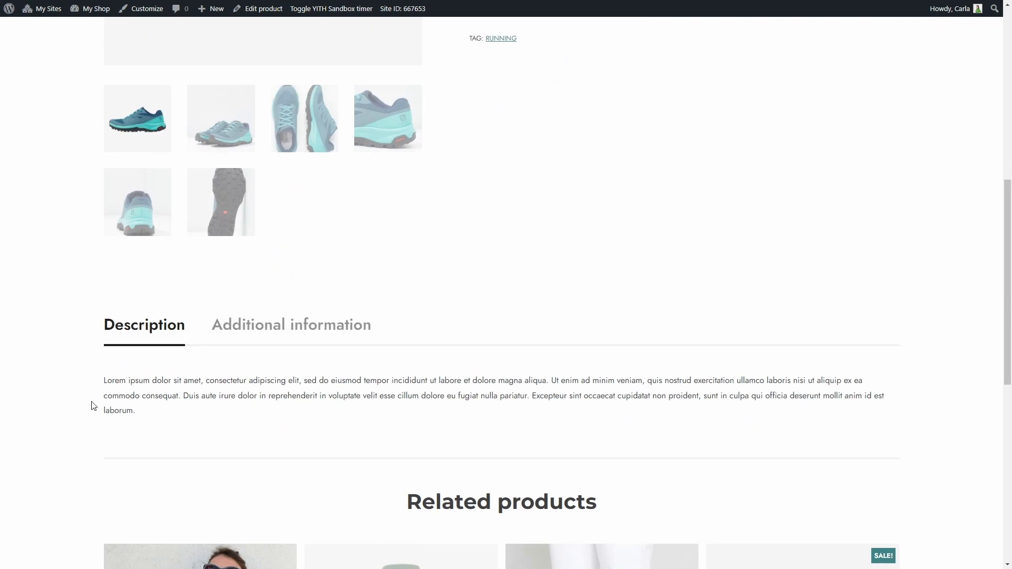
click(294, 335)
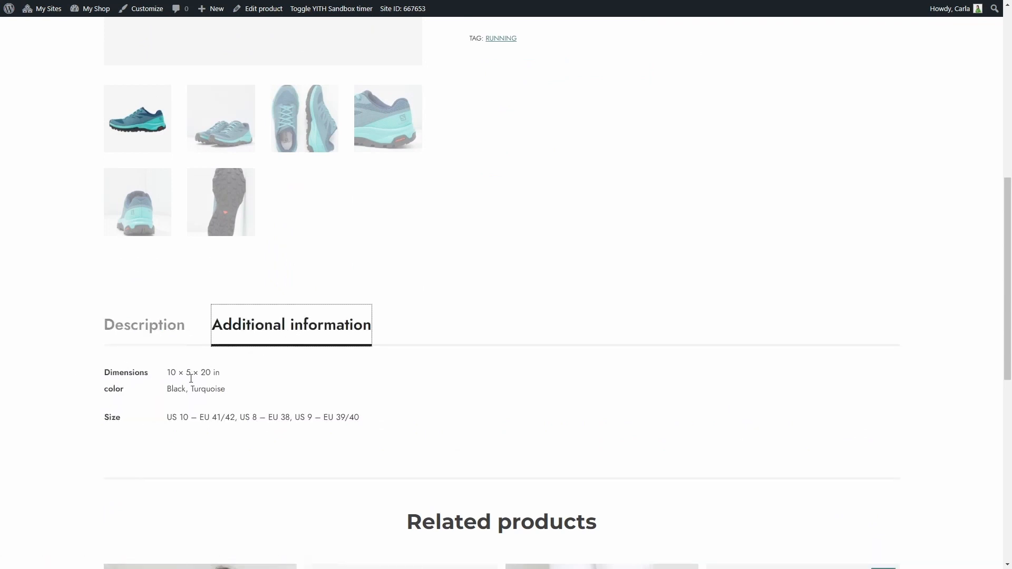